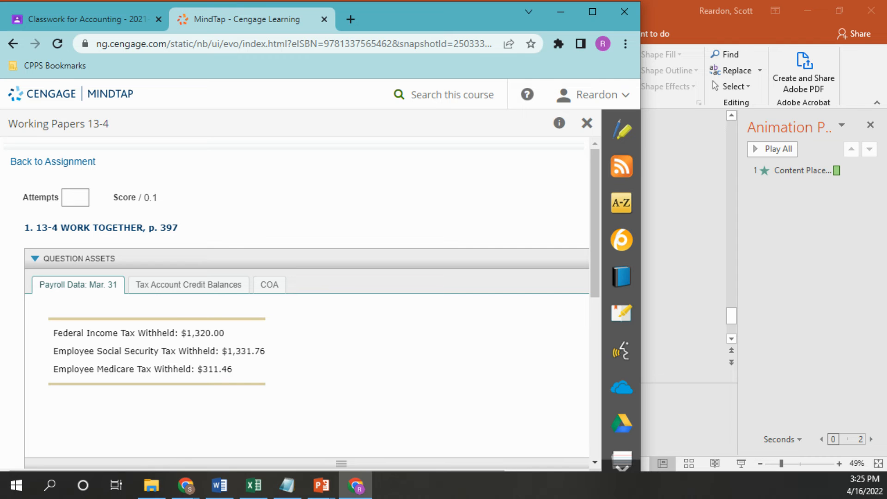
Step: Enter Apr. 15 as the date on line 1 of the cash payments journal
left_click_drag(886, 43, 777, 14)
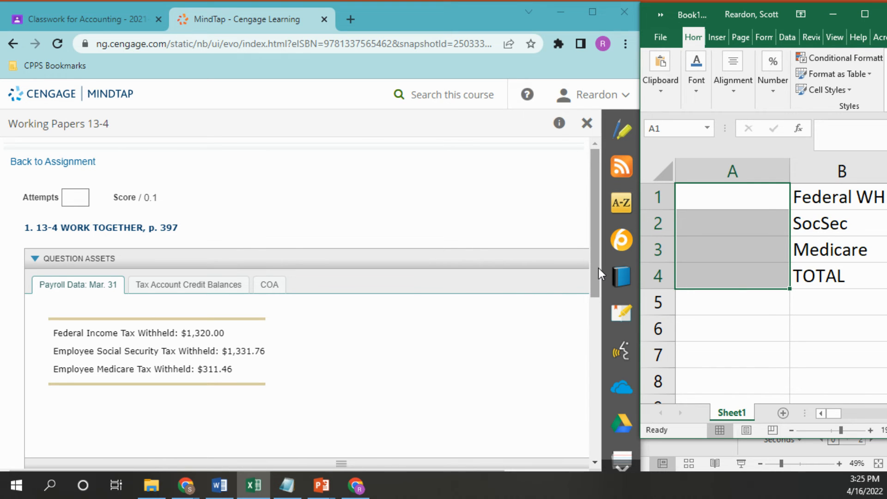
left_click_drag(597, 265, 604, 384)
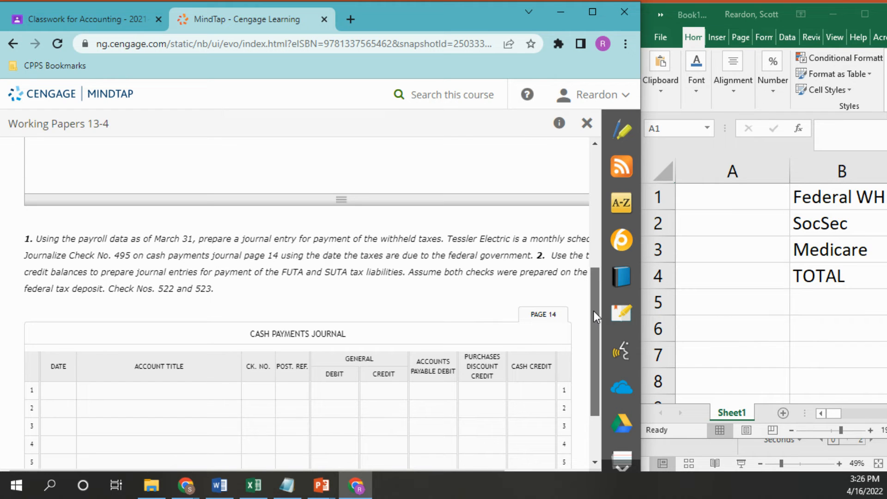
left_click_drag(590, 312, 590, 319)
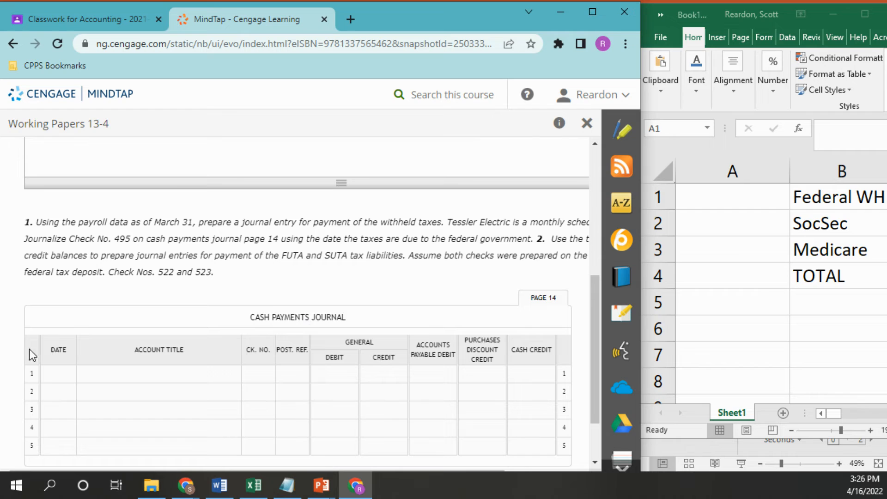
left_click(50, 373)
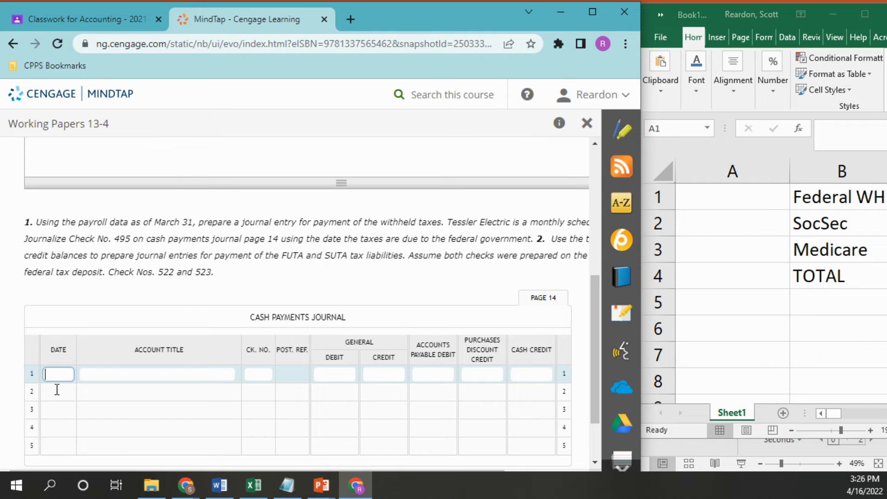
type("Apr. 15")
left_click(123, 373)
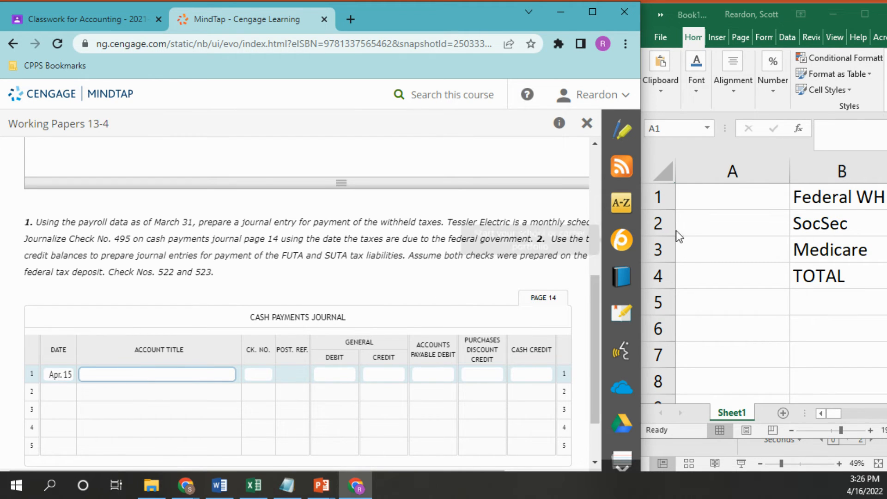
Step: Switch to the Excel worksheet and enter 1320 in cell A1 as the Federal WH amount
scroll(598, 275, "up", 1)
left_click_drag(598, 274, 598, 196)
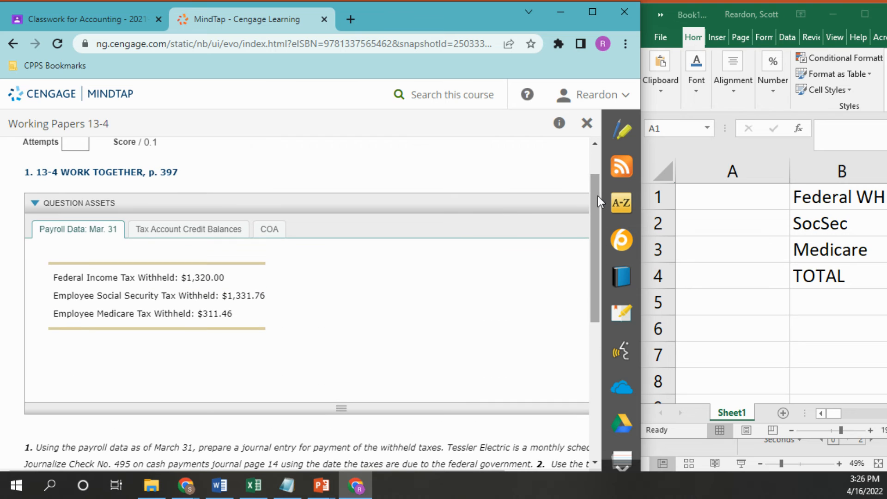
left_click(730, 206)
left_click(727, 203)
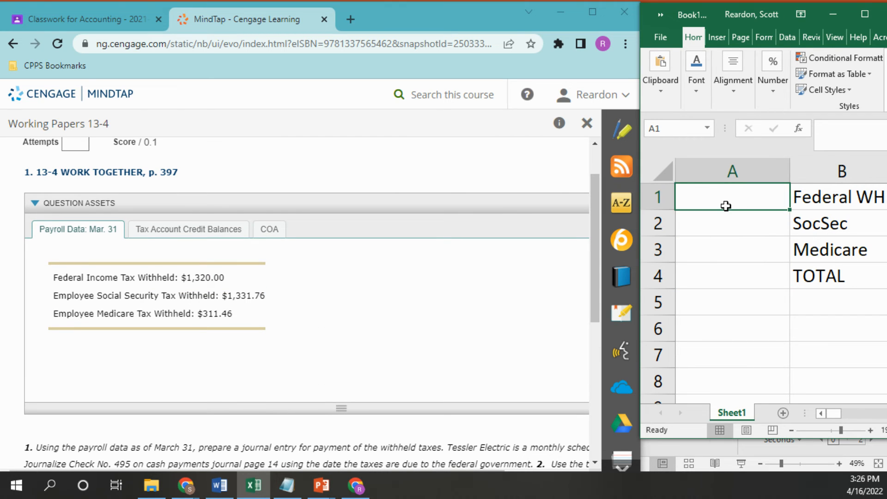
type("1320")
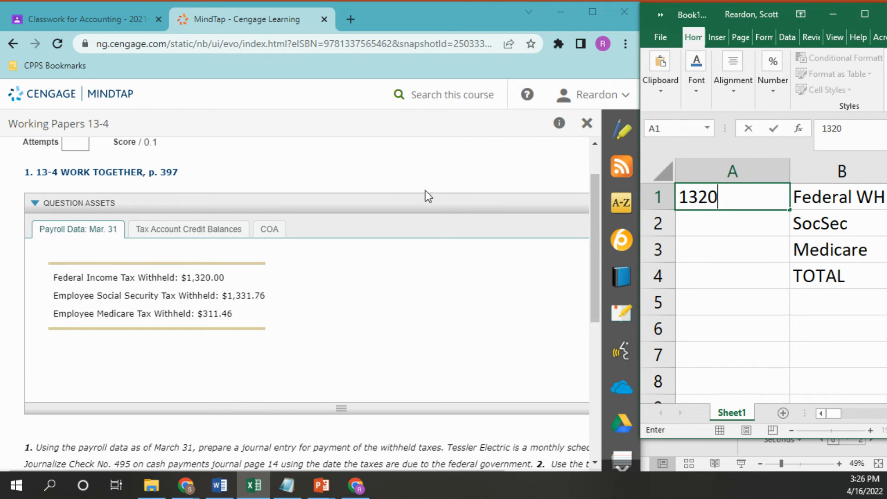
Step: Back in MindTap, complete journal line 1 with account title Federal Income Tax Payable, check number 495 and a general debit of 1320
left_click(354, 315)
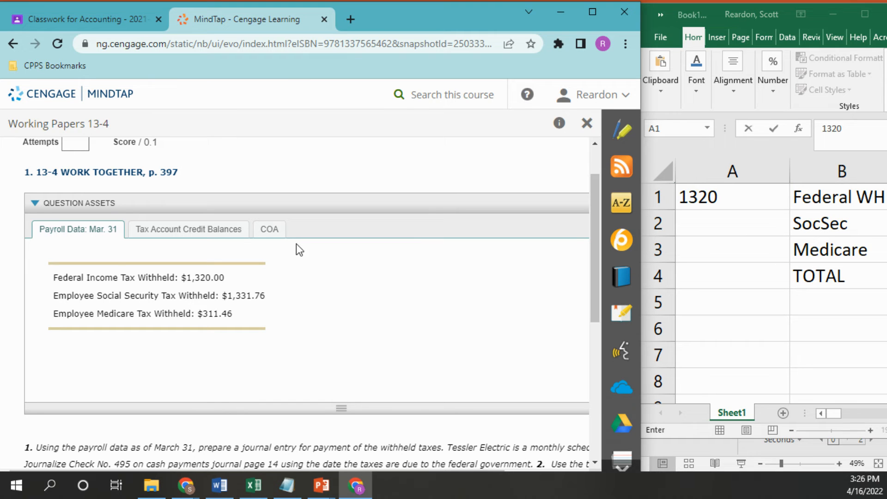
left_click_drag(589, 278, 596, 393)
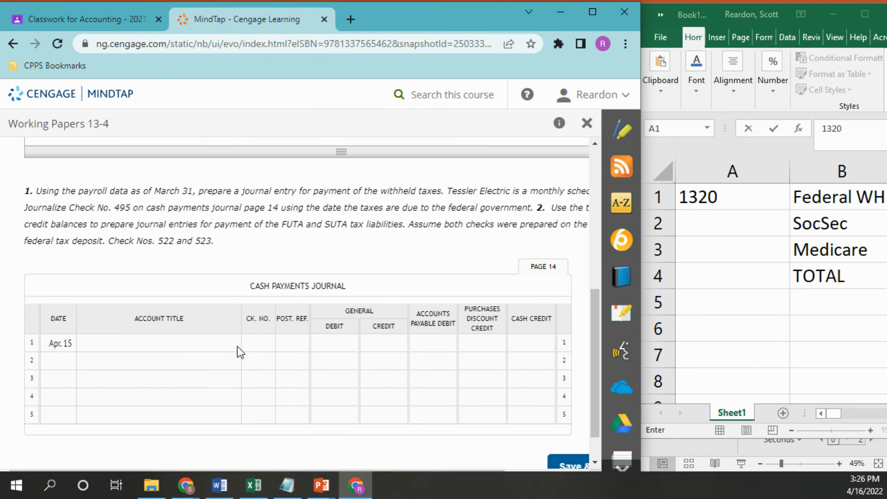
left_click(175, 345)
type("Fed")
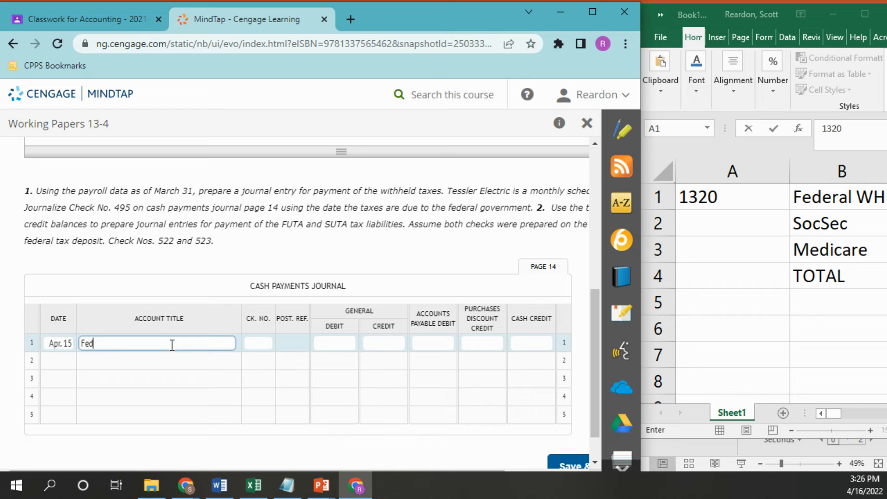
type("eral Income Tax Payable")
left_click(265, 345)
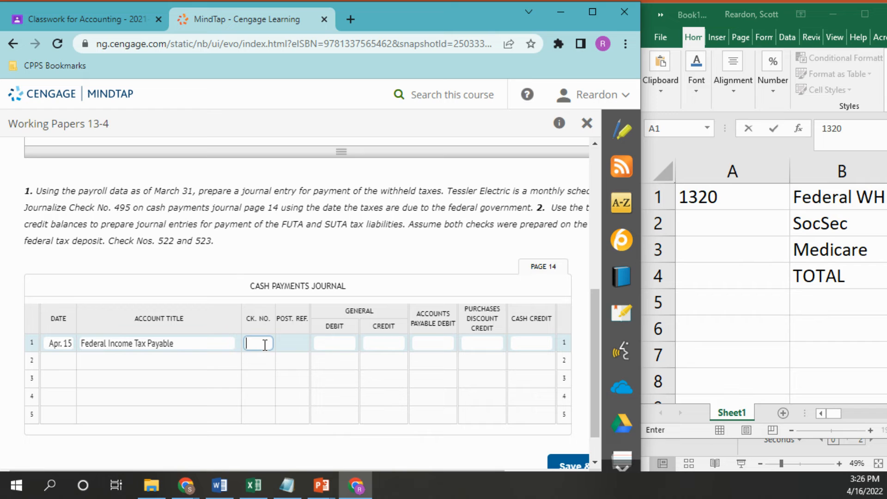
left_click(336, 342)
type("1320")
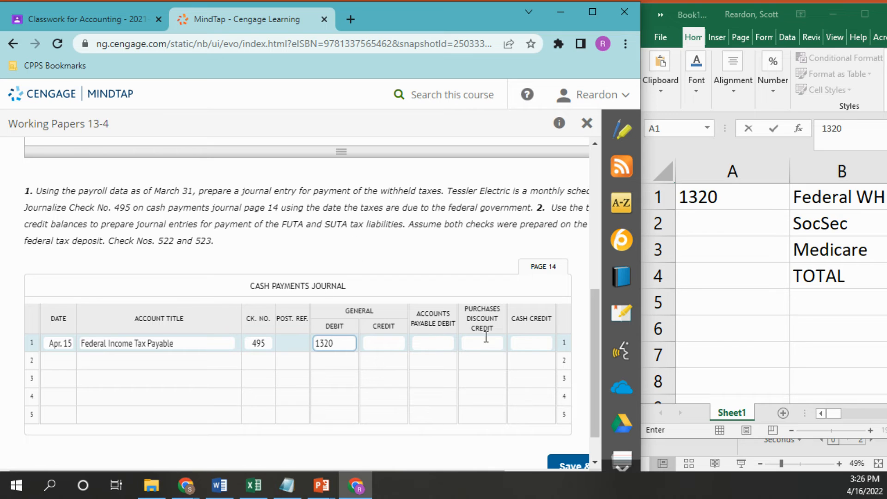
Step: Examine the tax account credit balances and the chart of accounts for the payroll tax liability account titles
left_click(98, 361)
left_click_drag(592, 315, 590, 226)
left_click(264, 172)
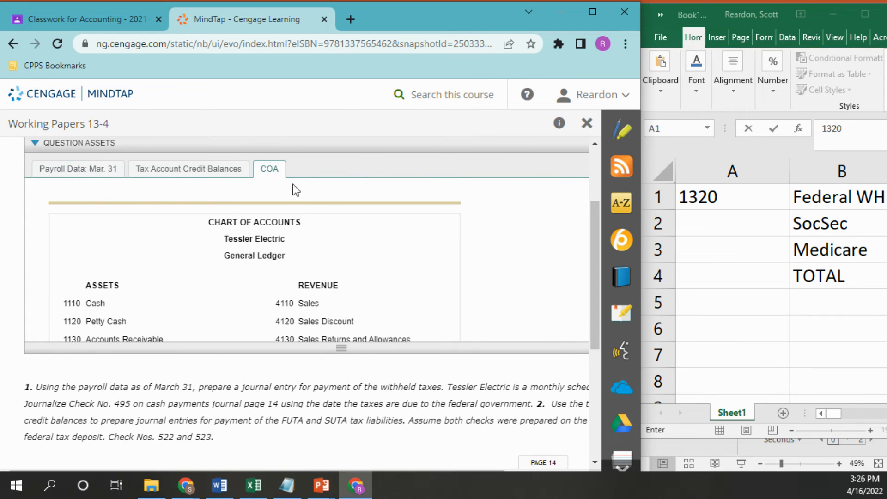
scroll(596, 240, "down", 1)
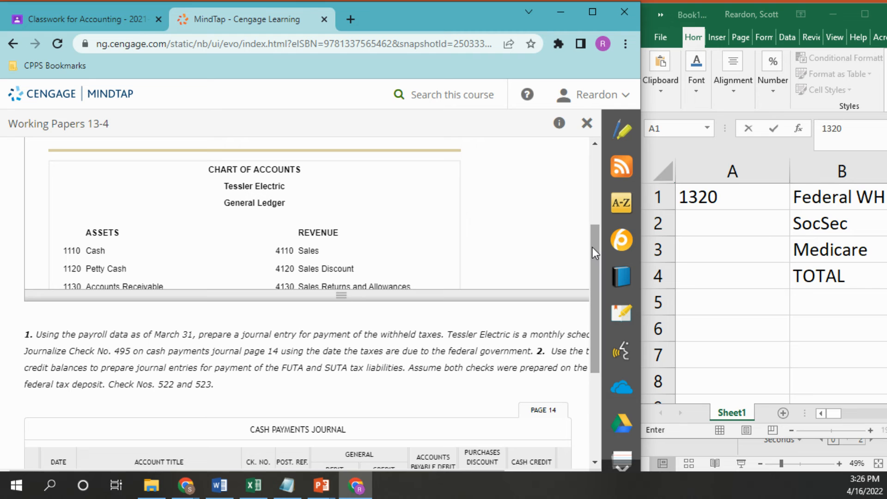
scroll(593, 248, "up", 1)
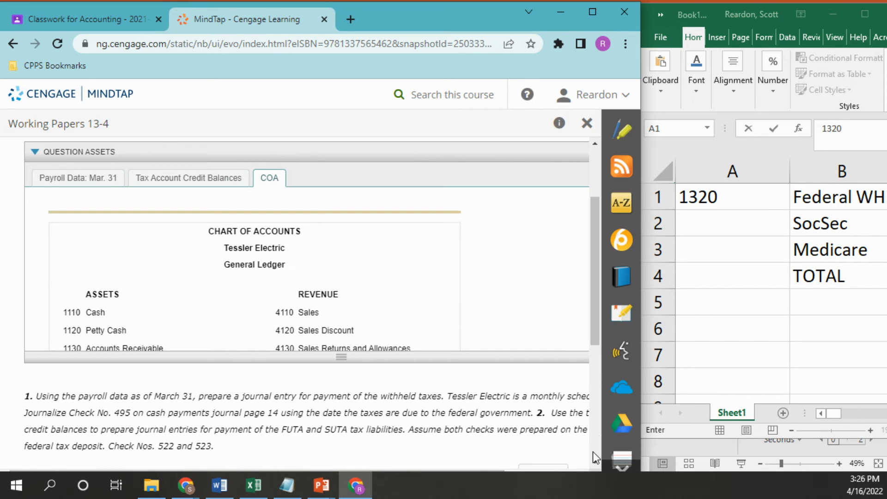
scroll(593, 450, "down", 1)
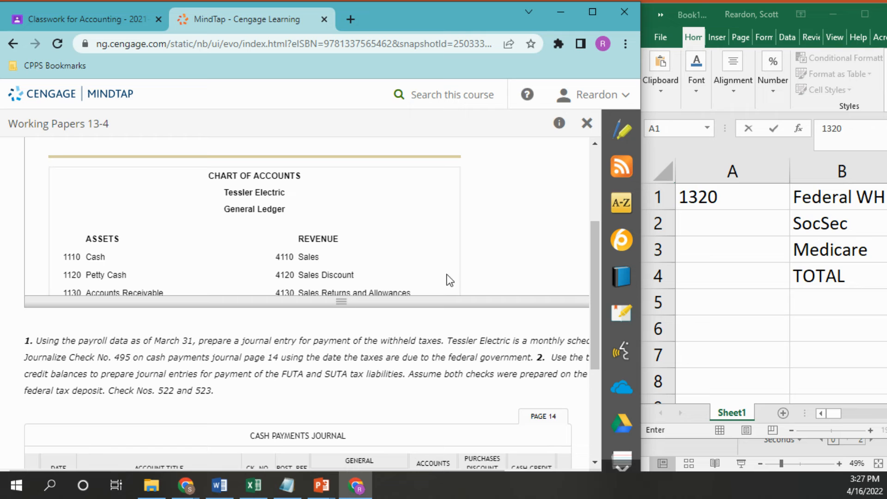
left_click_drag(591, 264, 595, 210)
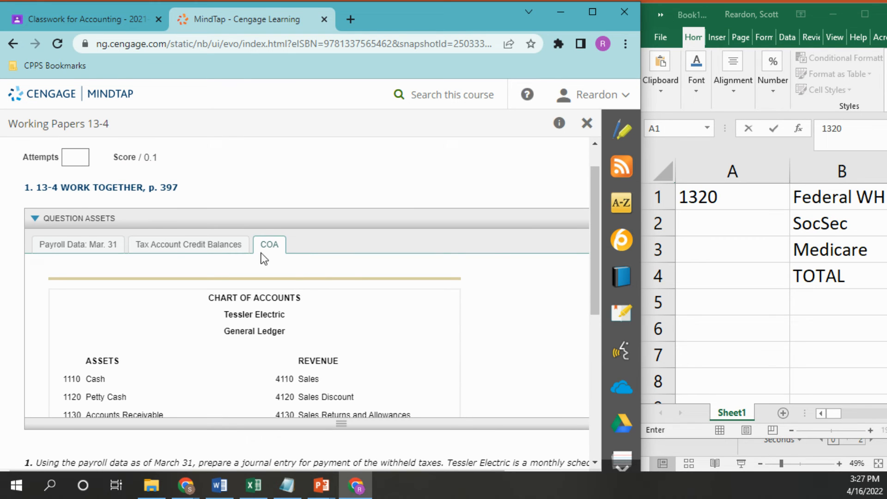
left_click(208, 245)
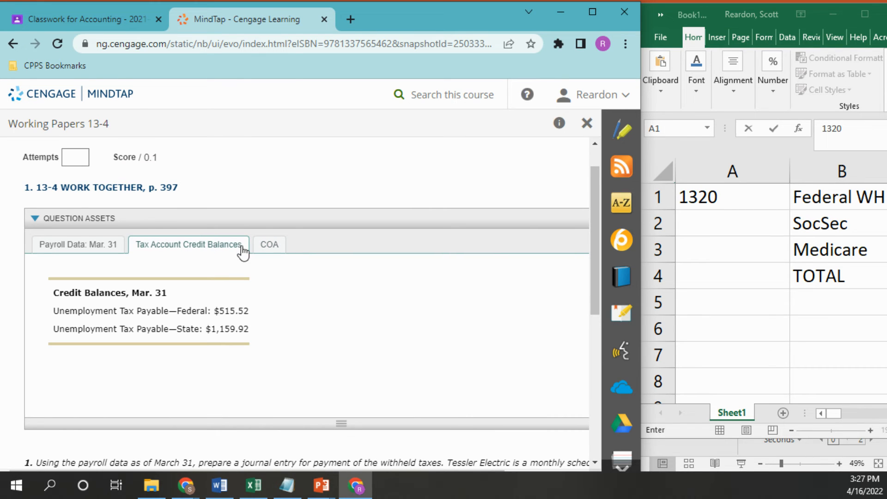
left_click(270, 245)
left_click_drag(589, 278, 589, 347)
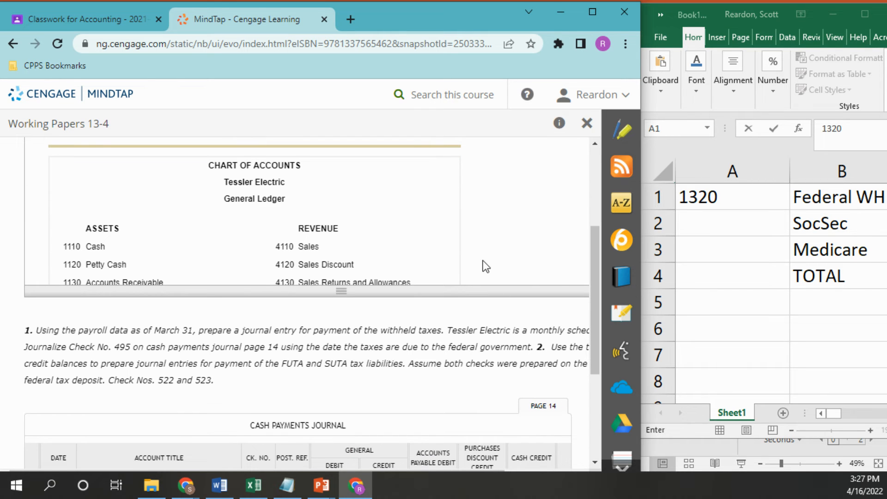
left_click(394, 472)
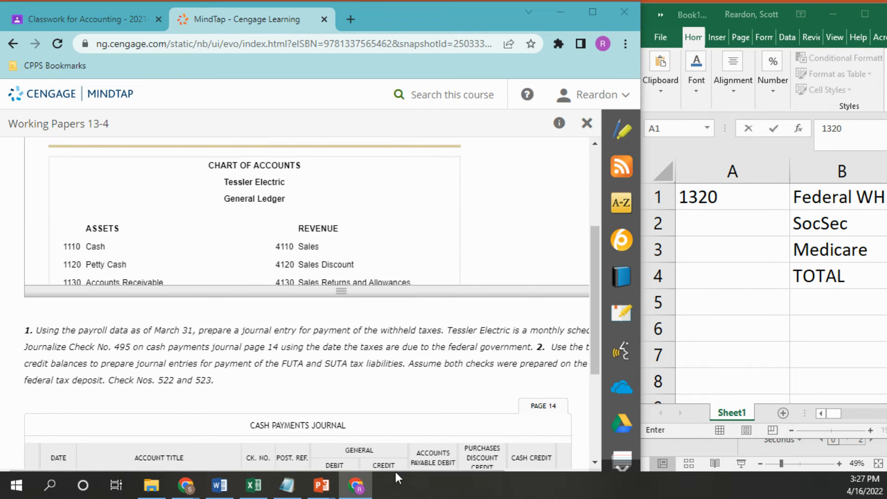
left_click(509, 327)
scroll(525, 278, "right", 4)
left_click_drag(567, 157, 297, 228)
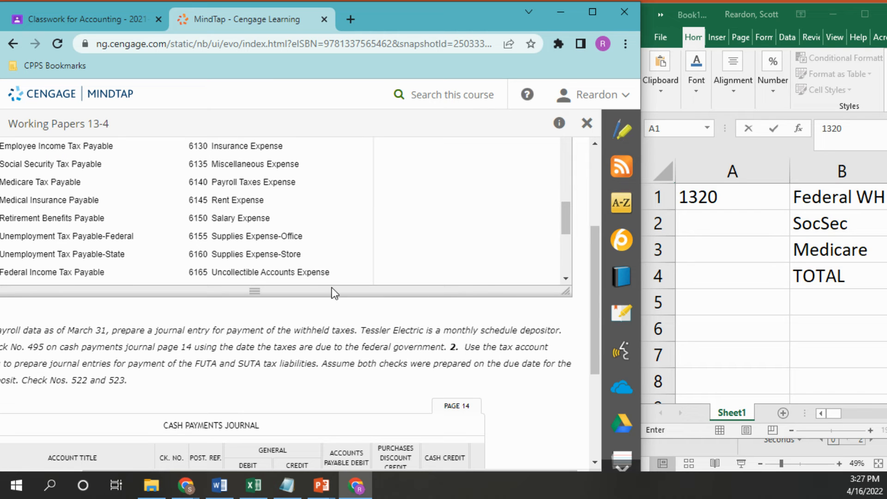
Step: Enter Social Security Tax Payable as the account title on line 2 of the cash payments journal
left_click_drag(594, 353, 597, 419)
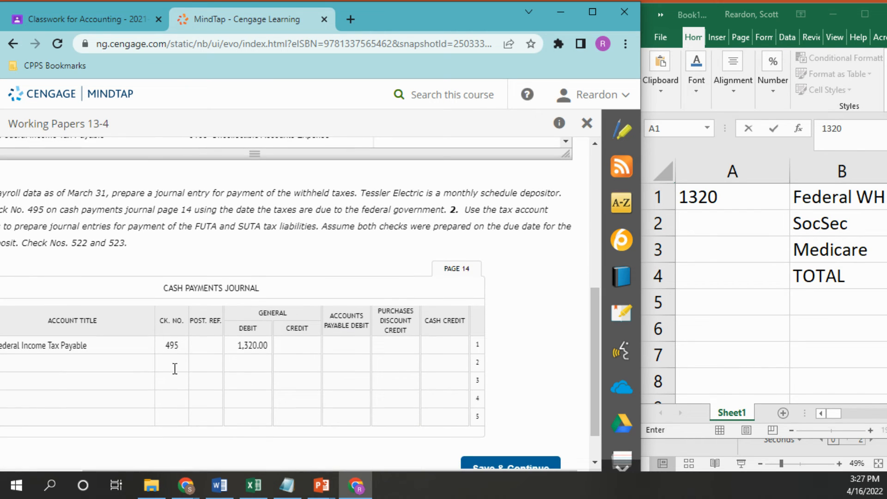
scroll(208, 404, "left", 3)
left_click(97, 366)
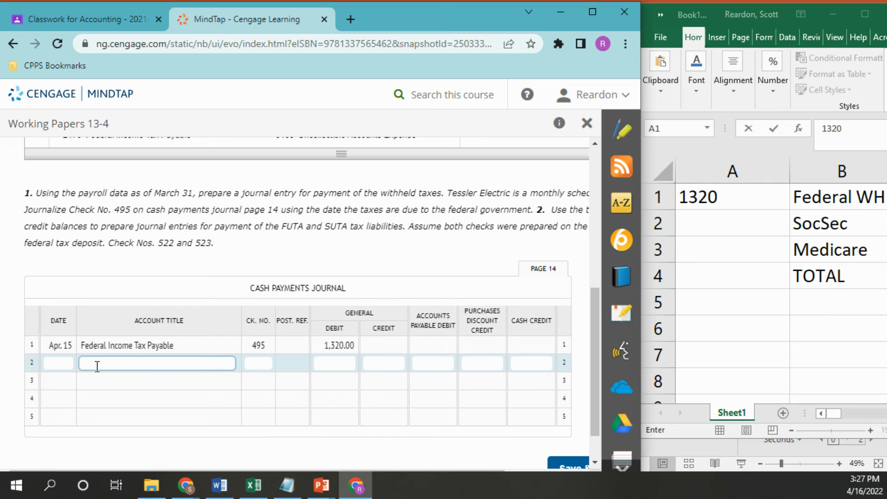
mouse_move(596, 317)
left_mouse_down()
mouse_move(585, 242)
mouse_move(586, 319)
left_mouse_up()
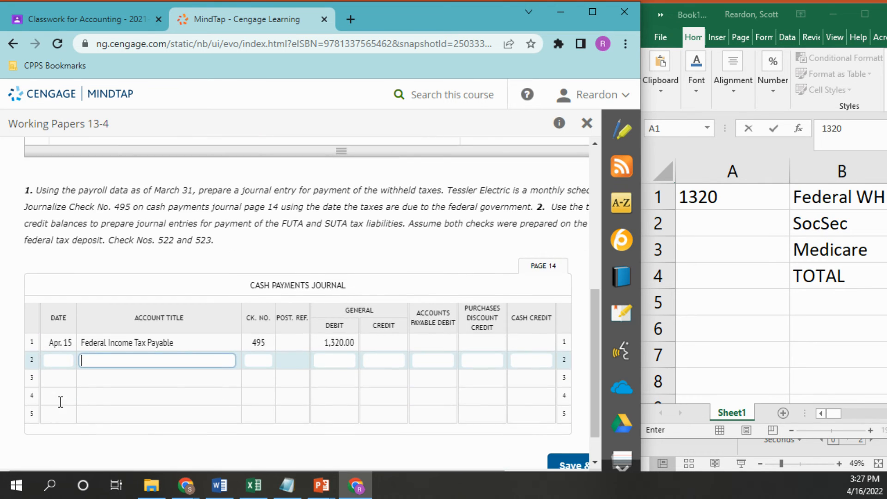
type("Soc")
type("ial Security")
type(" Tax Paybl")
key("BackSpace")
key("BackSpace")
type("able")
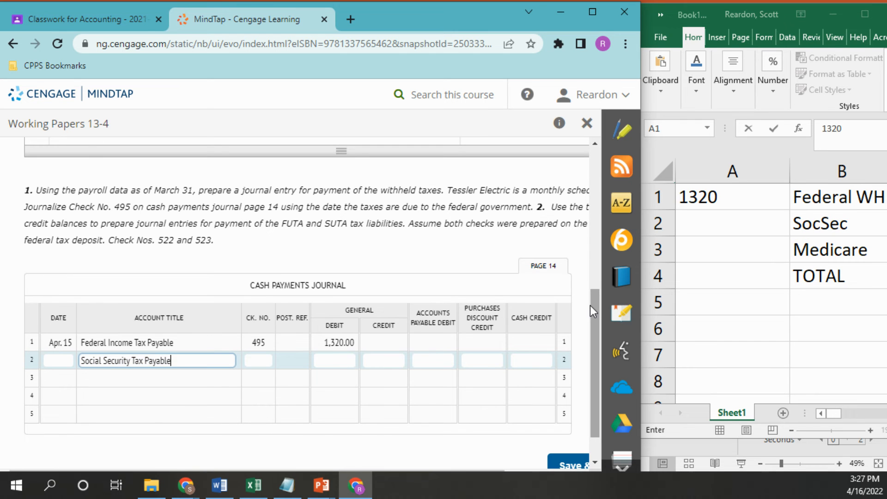
Step: Using the March 31 payroll data, enter the formula =1331.76*2 in cell A2 of the Excel worksheet for SocSec
left_click_drag(595, 305, 589, 165)
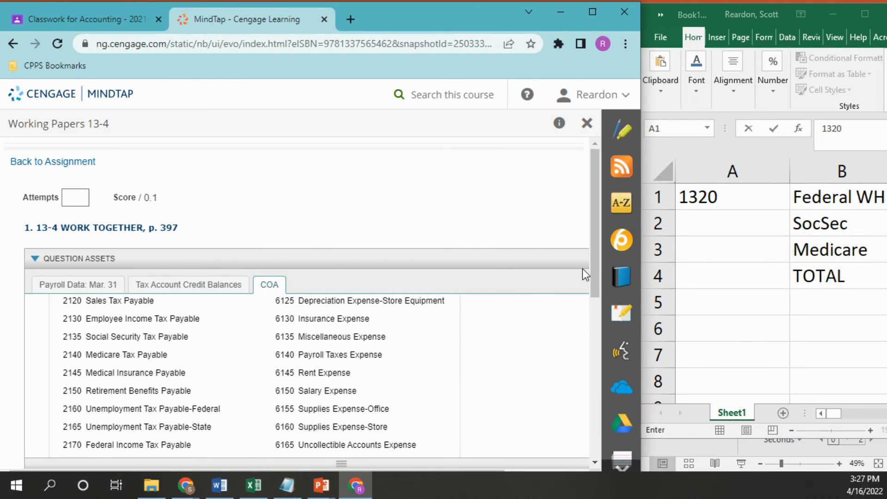
left_click_drag(596, 246, 599, 289)
left_click(65, 231)
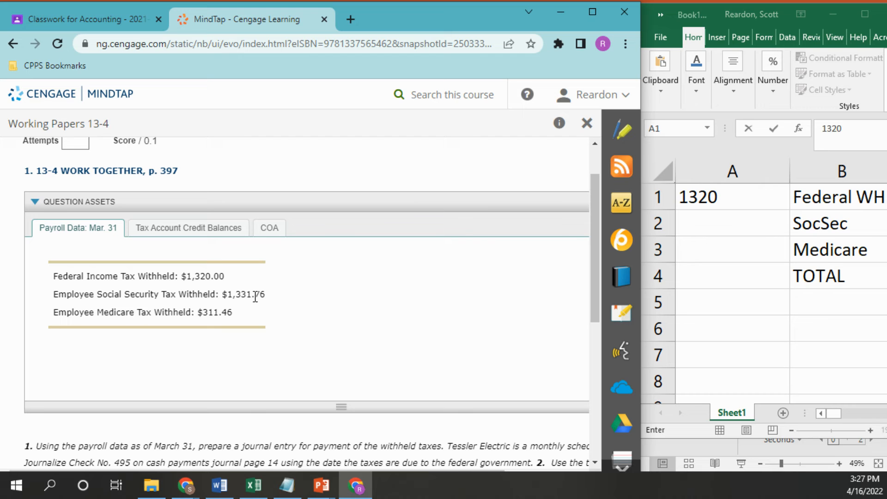
left_click(694, 226)
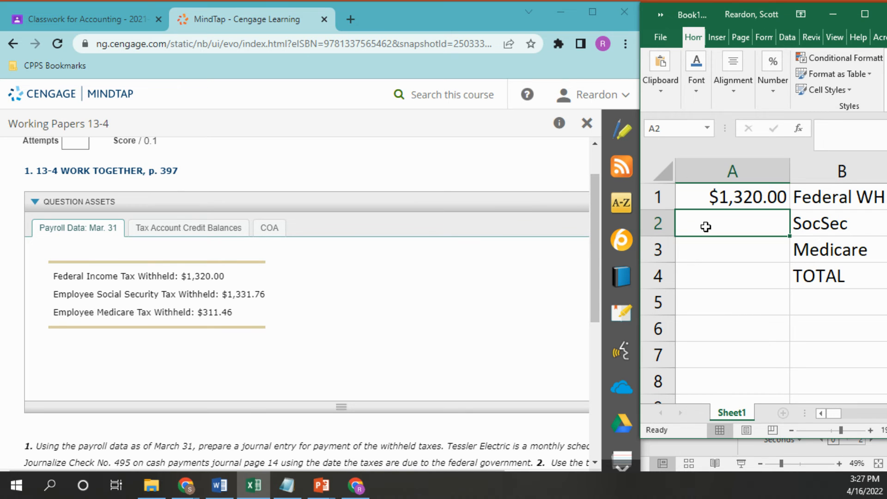
type("=")
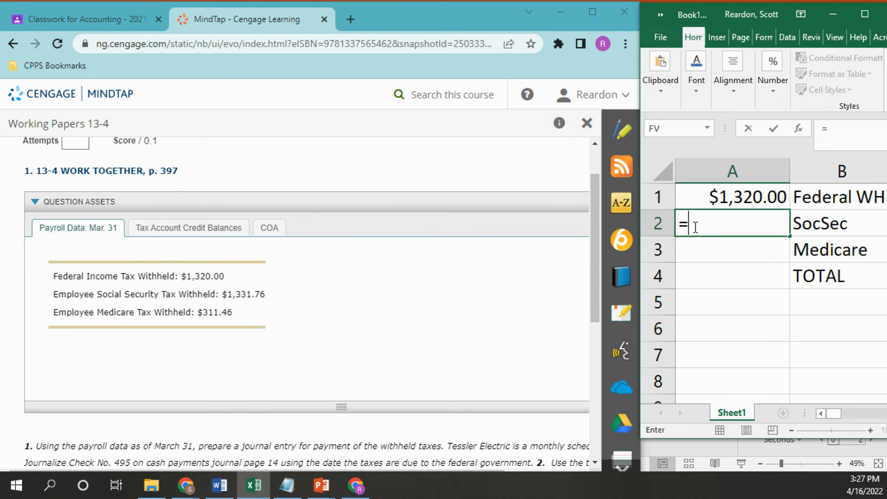
type("1331.76")
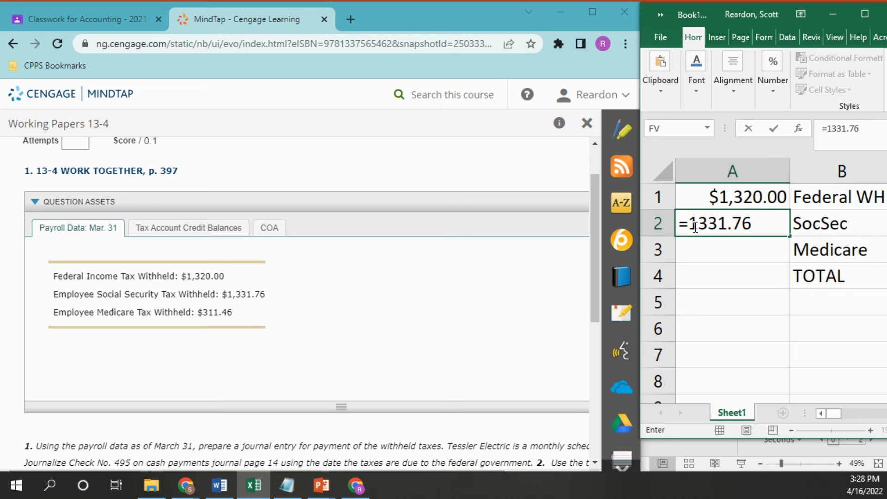
type("*2")
key("Return")
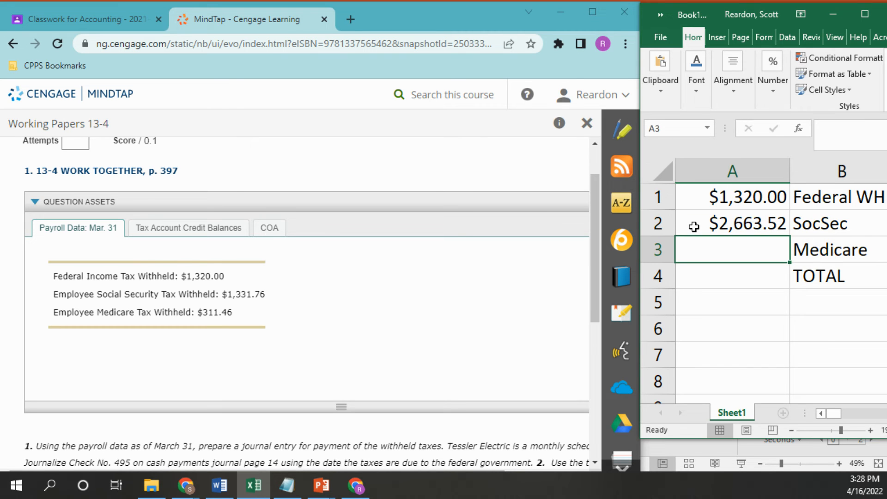
Step: In the MindTap journal, enter 2663.52 as the general debit for Social Security Tax Payable on line 2
left_click_drag(595, 306, 592, 406)
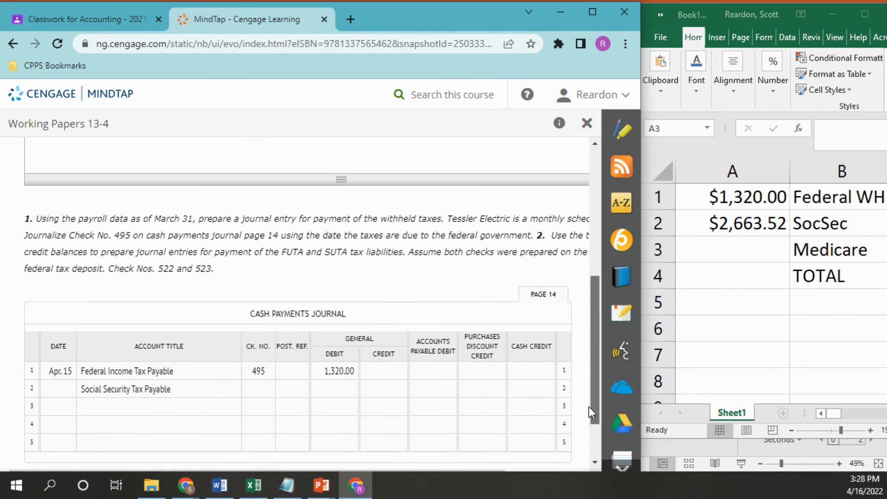
left_click(334, 390)
type("2663")
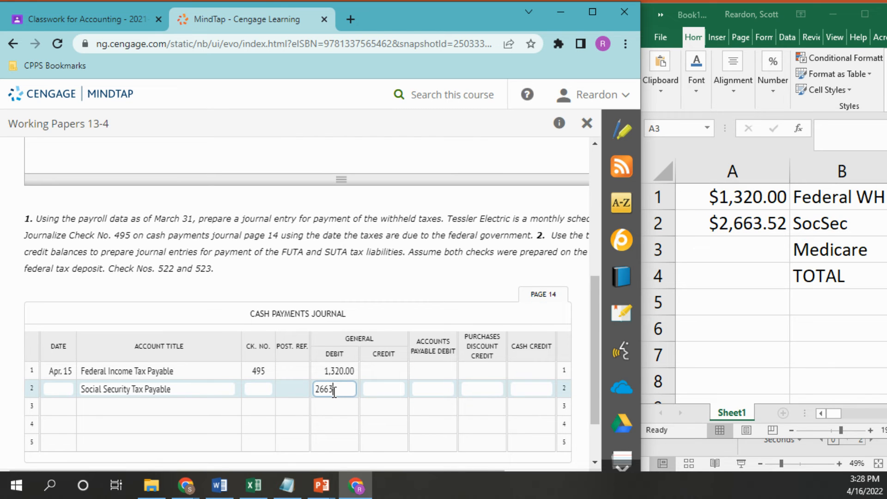
key("BackSpace")
type(".52")
key("BackSpace")
key("BackSpace")
type("3.52")
Step: Enter Medicare Tax Payable as the account title on line 3 of the cash payments journal
left_click(104, 407)
type("Mecica")
key("BackSpace")
key("BackSpace")
key("BackSpace")
type("dicare ")
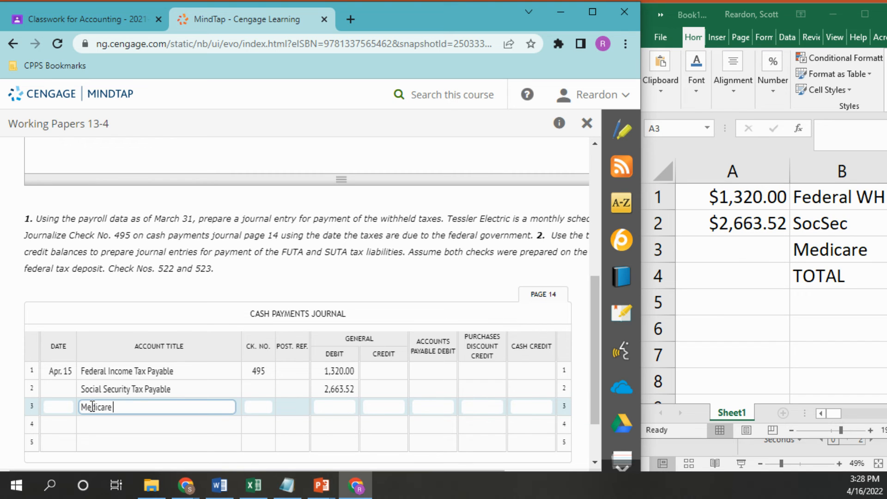
type("Tax Payable")
left_click(500, 201)
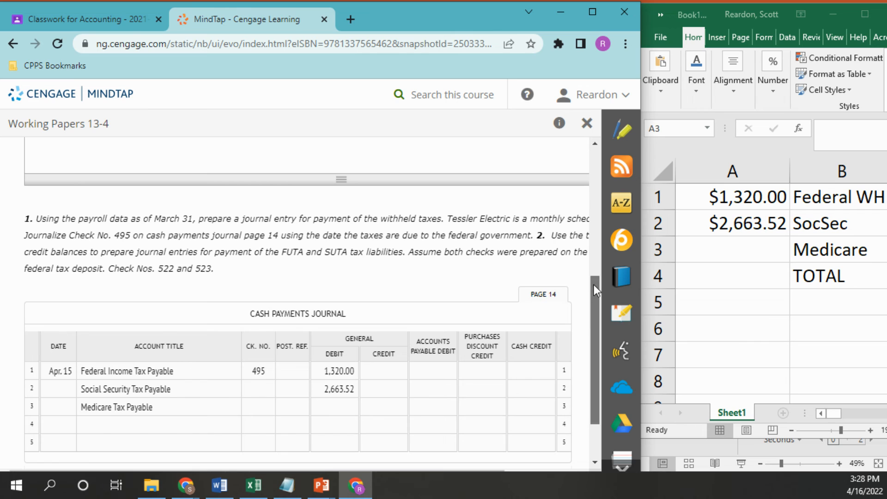
Step: Using the employee Medicare tax withheld in the March 31 payroll data, enter the formula =311.46*2 in cell A3 of the Excel worksheet
left_click_drag(594, 285, 587, 152)
left_click(730, 255)
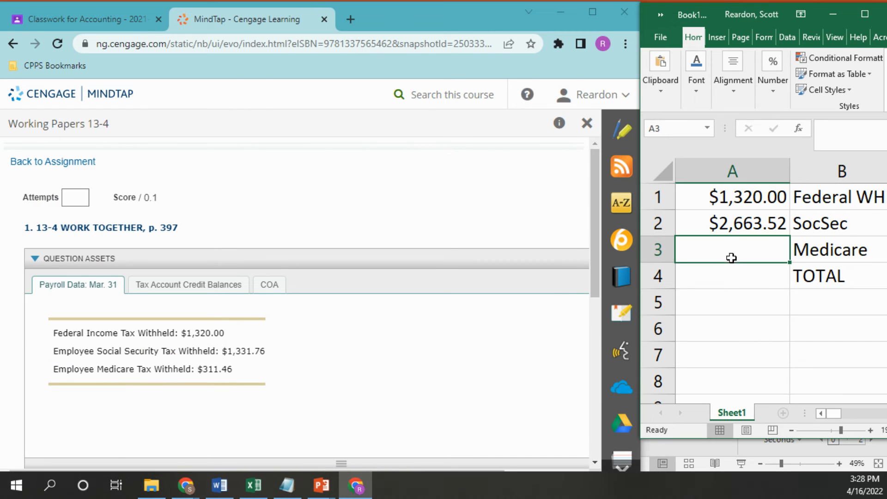
type("=311")
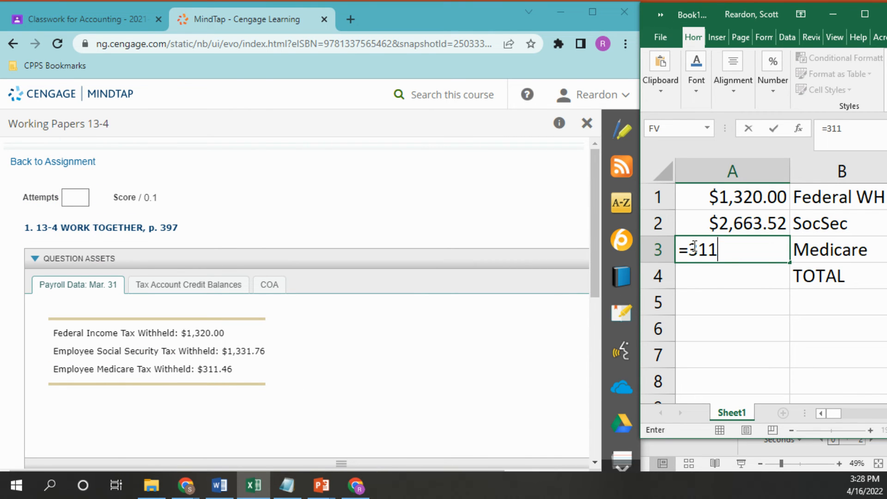
type(".46*2")
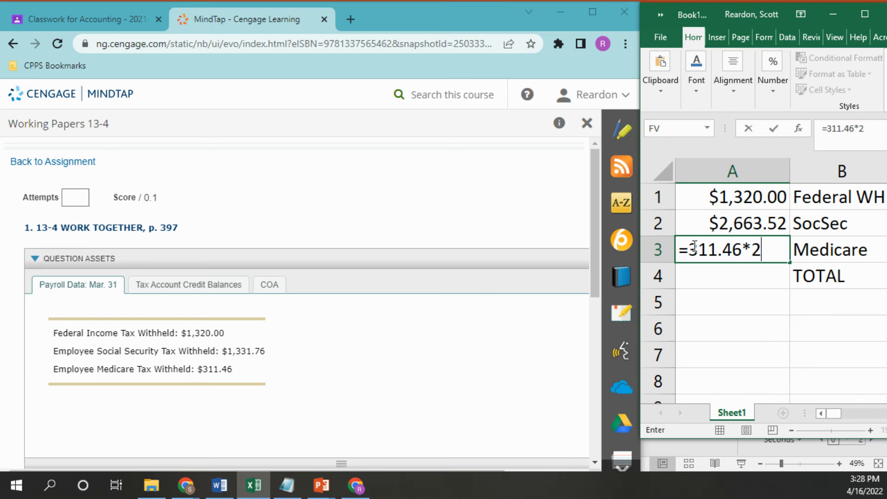
key("Return")
Step: In the MindTap journal, enter 622.92 as the general debit for Medicare Tax Payable on line 3
left_click_drag(594, 250, 604, 365)
scroll(546, 388, "down", 1)
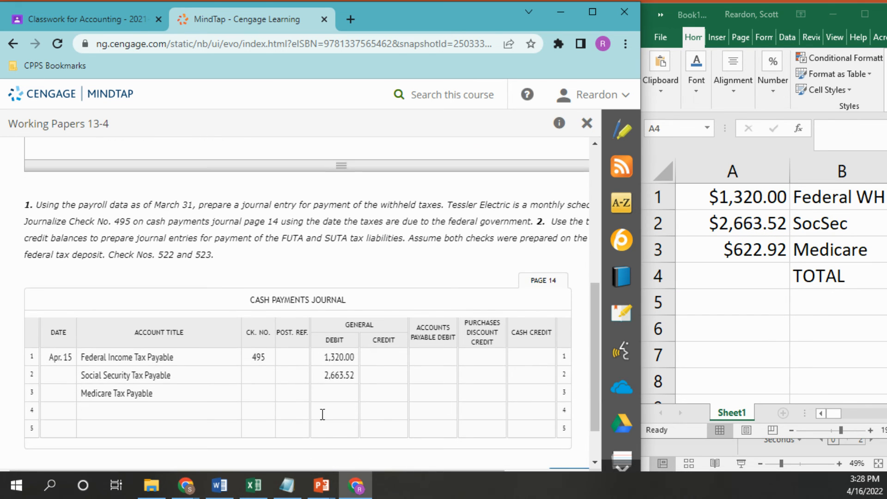
left_click(332, 393)
type("622.92")
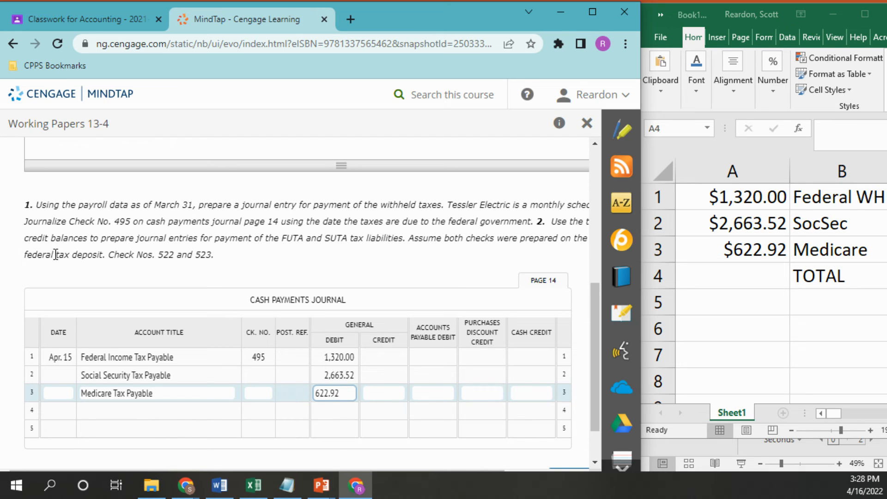
left_click(389, 370)
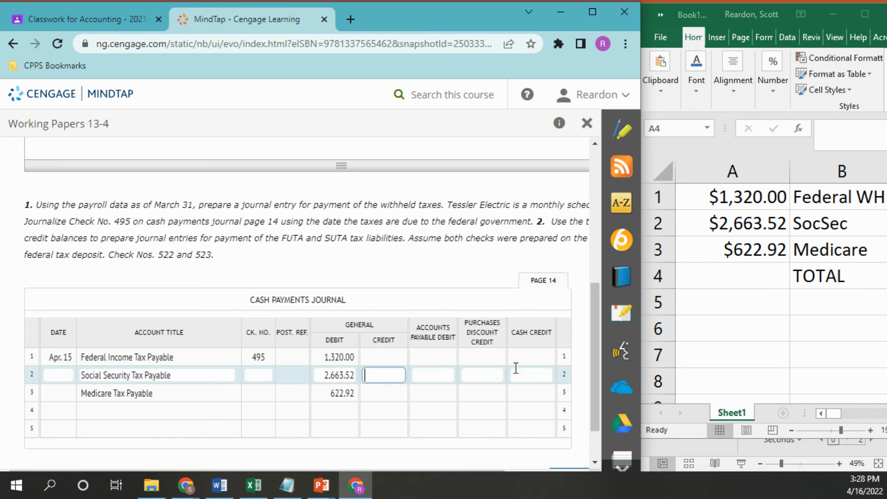
Step: In the Excel worksheet, total the three tax amounts in cell A4 with the formula =sum(A1:A3)
left_click(745, 271)
type("=")
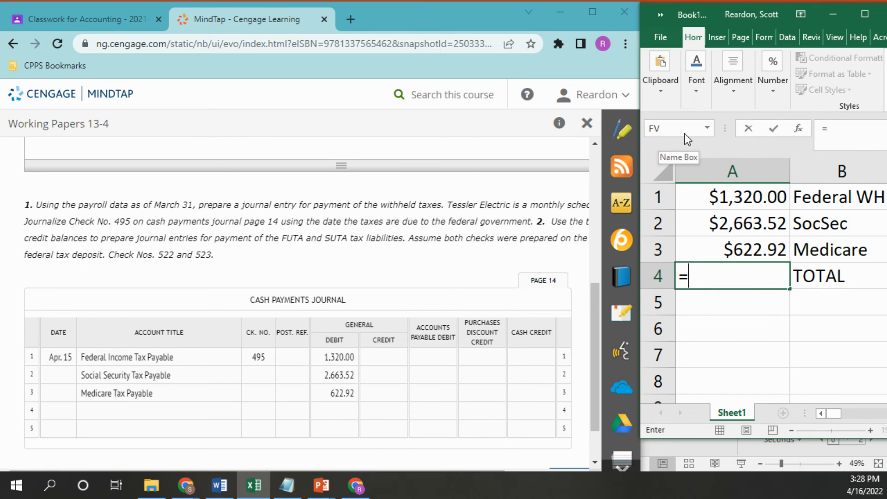
type("sum(")
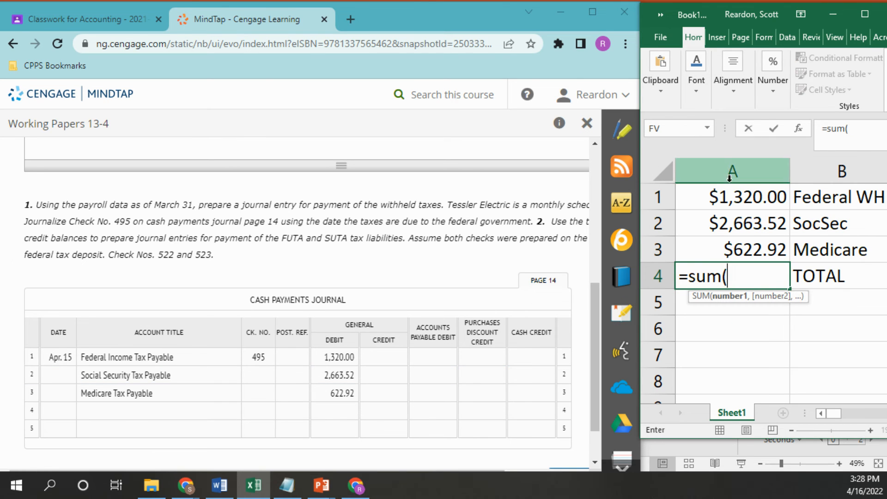
left_click_drag(735, 198, 734, 242)
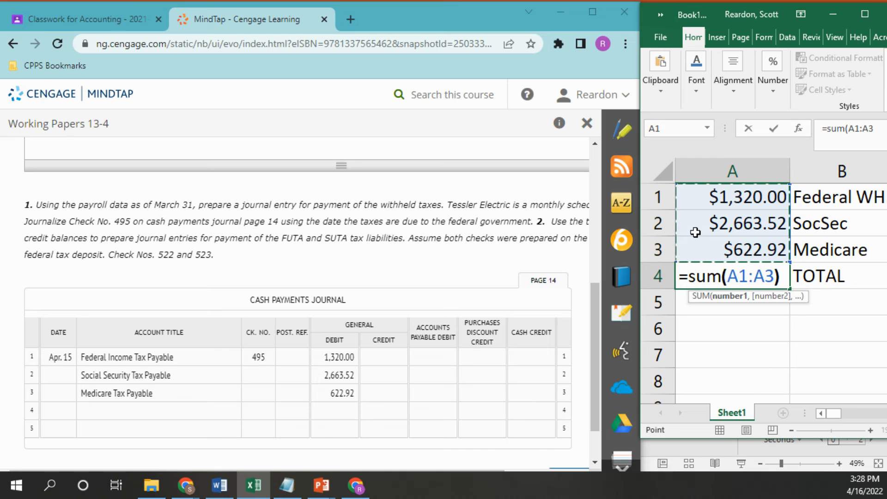
key("Return")
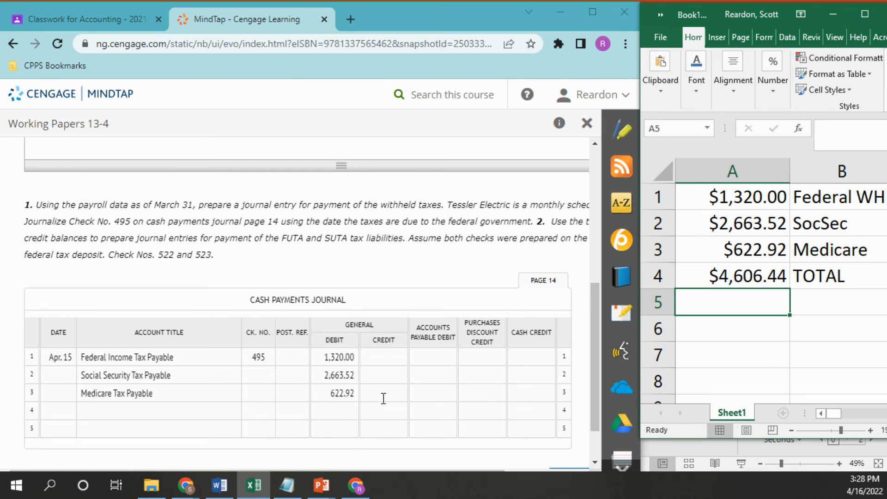
Step: In the MindTap journal, enter 4606.44 as the cash credit on line 1
left_click(533, 360)
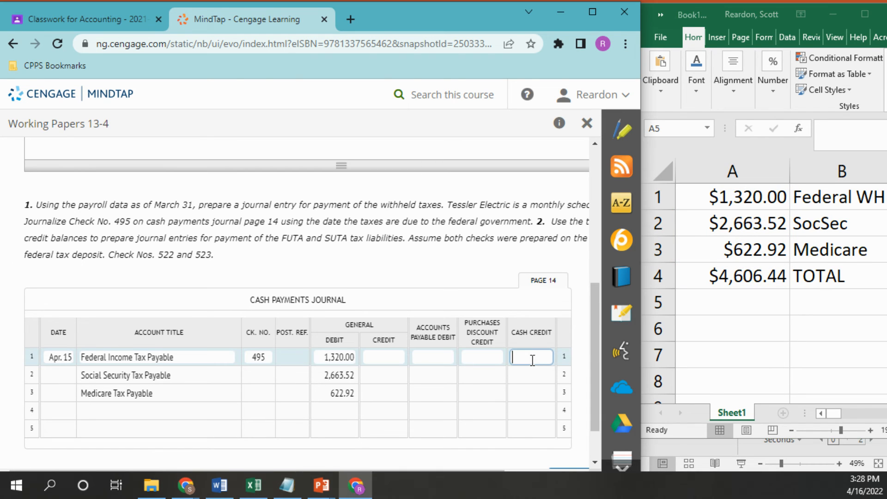
type("4606.44")
left_click(200, 377)
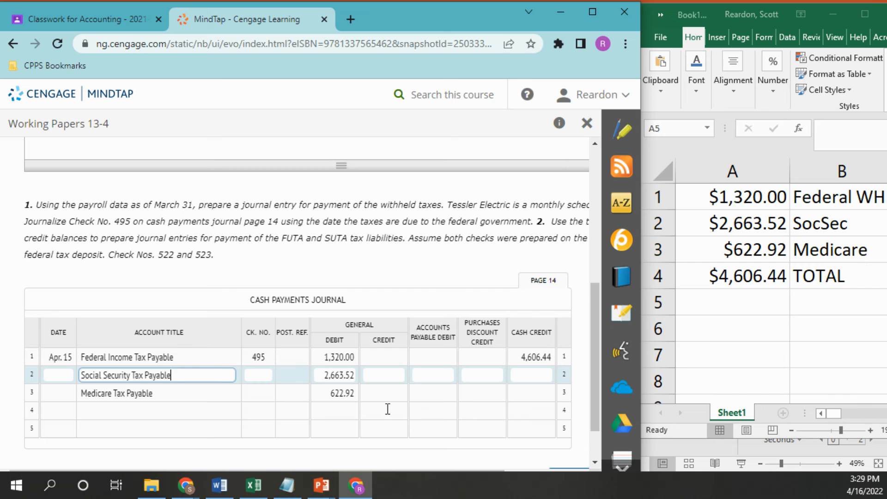
Step: Enter Apr. 30 as the date on line 4 of the cash payments journal
left_click(54, 411)
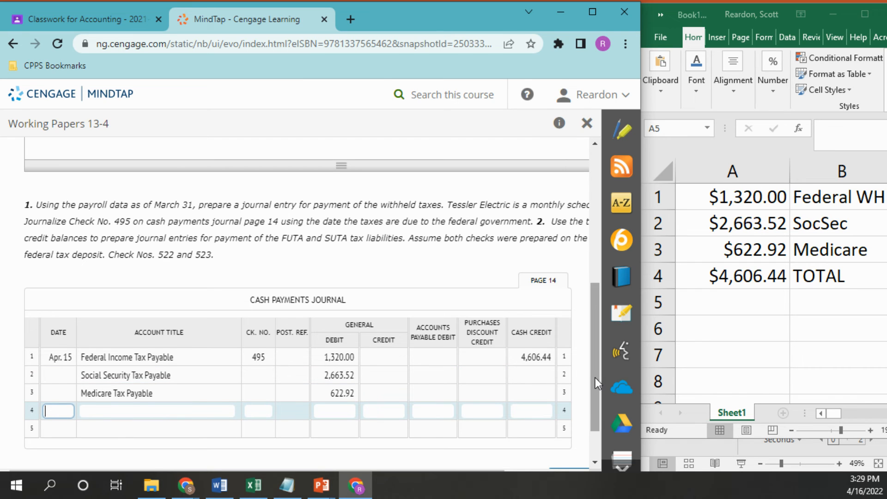
left_click_drag(595, 378, 596, 384)
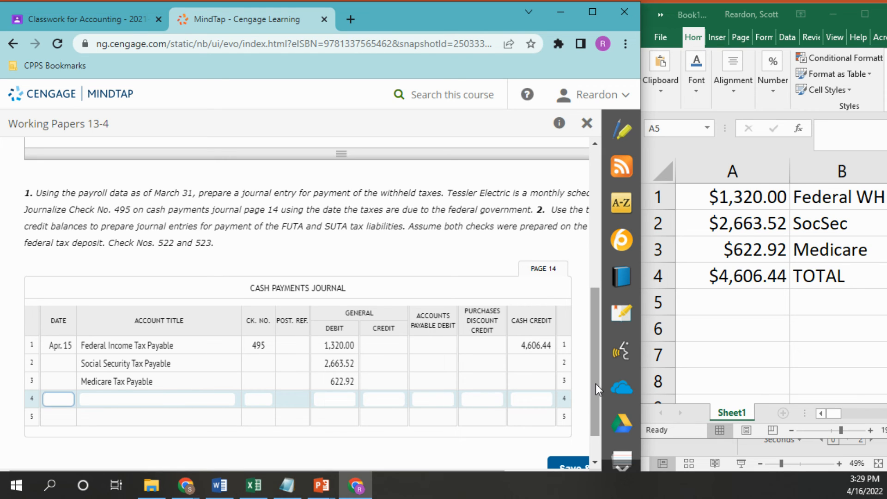
type("Apr. 30")
Step: Enter Unemployment Tax Payable - Federal as the account title and 522 as the check number on line 4
left_click(137, 392)
type("Une")
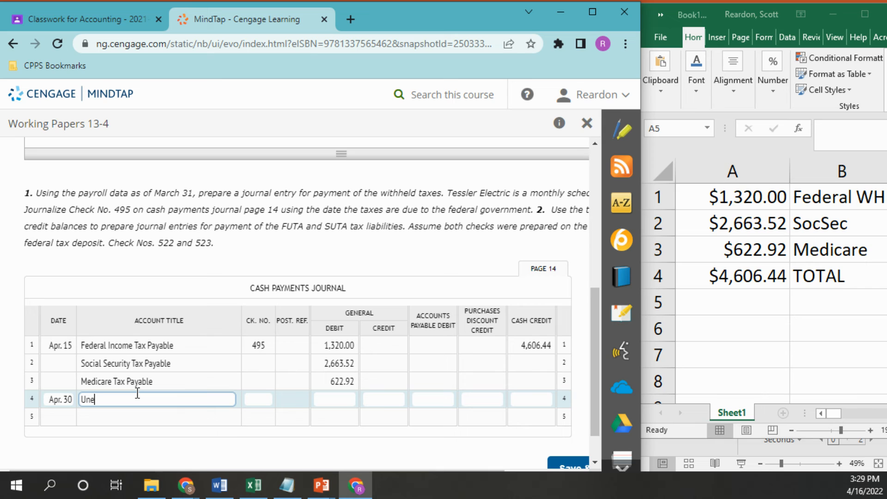
type("mployment Tax Payable - Federal")
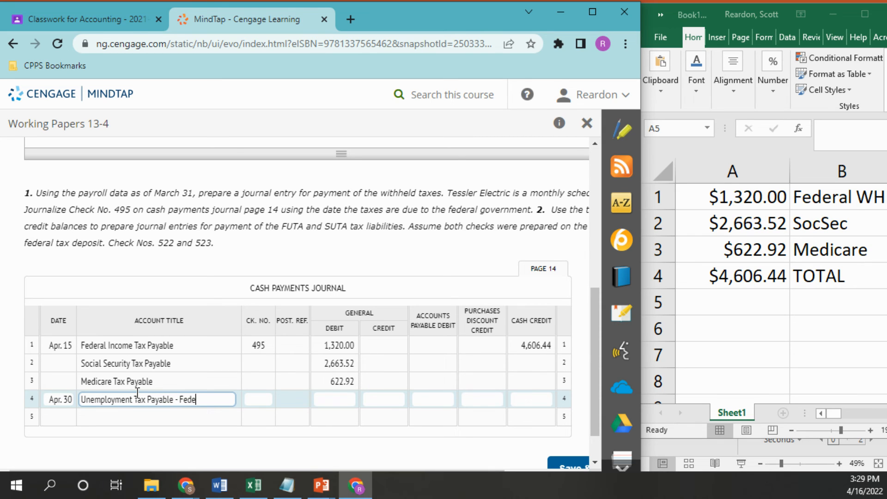
left_click(262, 394)
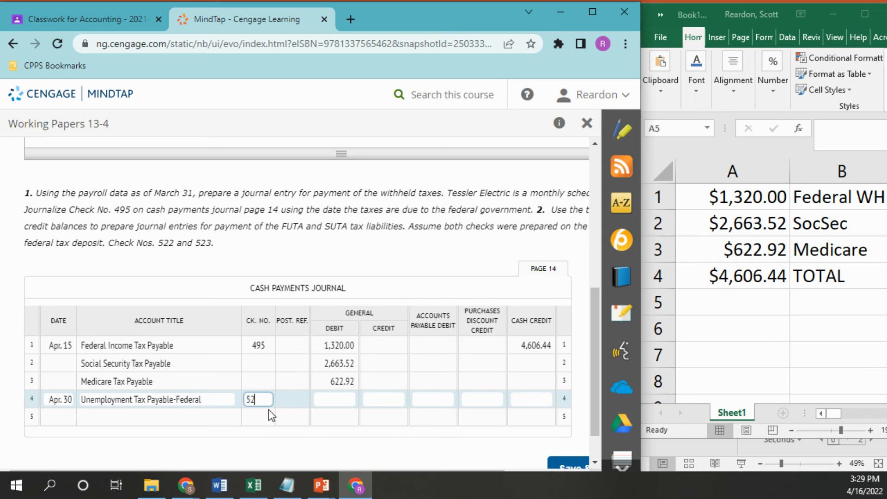
left_click(296, 387)
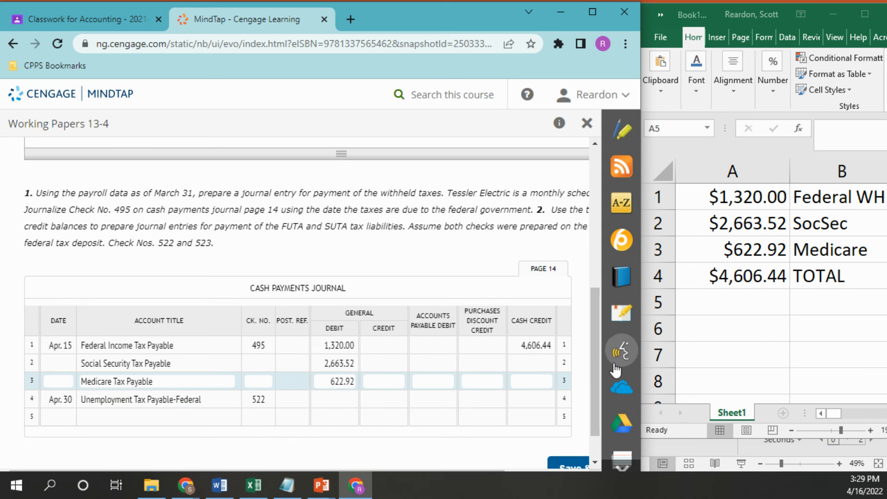
Step: Look up the federal unemployment tax credit balance and enter 515.52 as both the general debit and the cash credit on line 4
left_click_drag(598, 324, 600, 188)
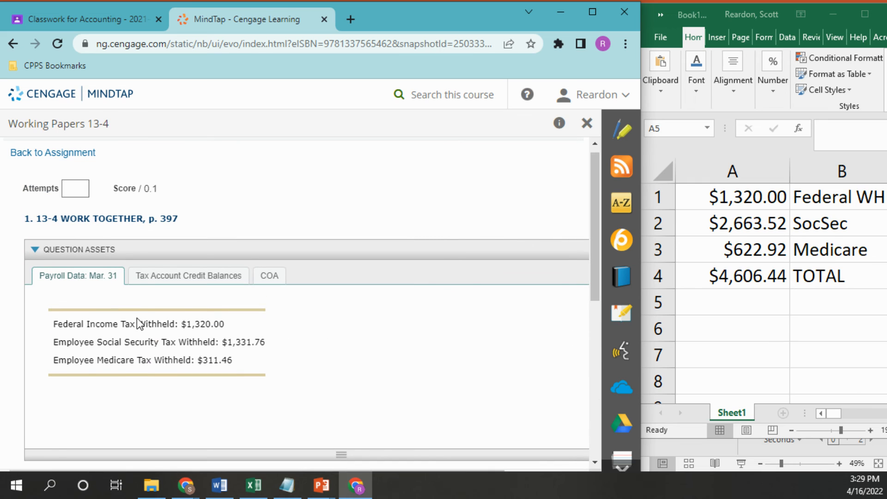
left_click(153, 284)
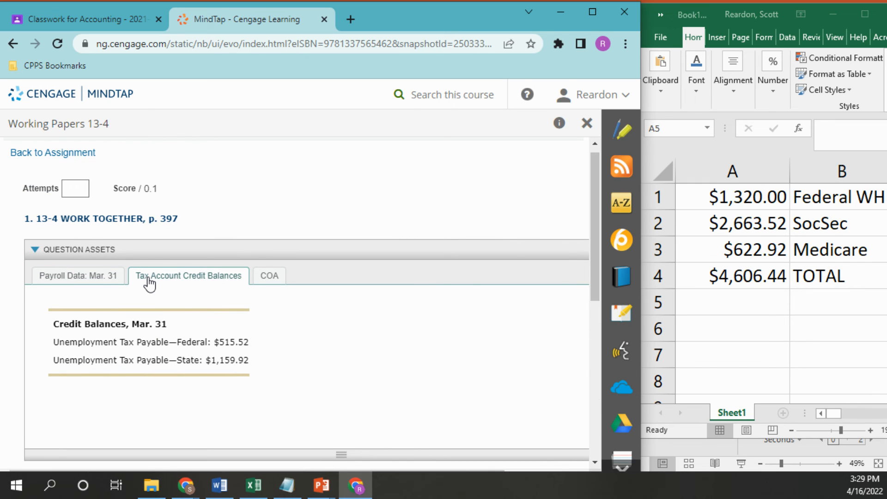
left_click_drag(597, 248, 595, 408)
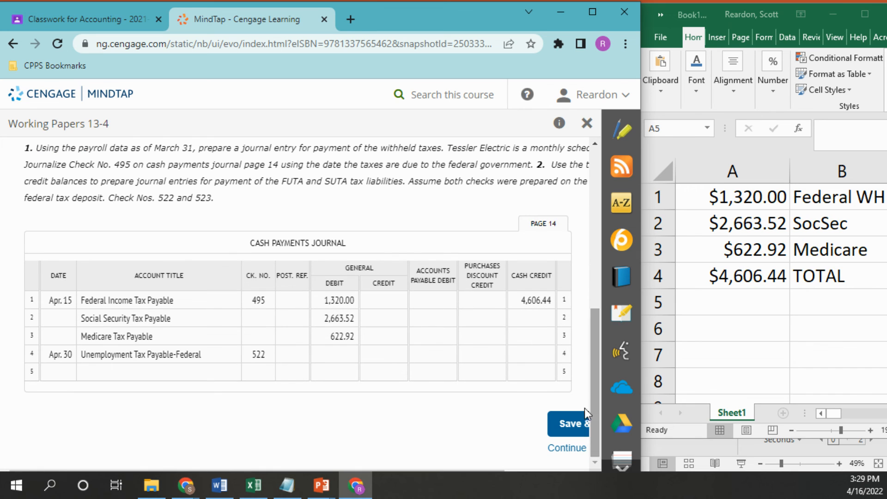
left_click(326, 354)
type("51")
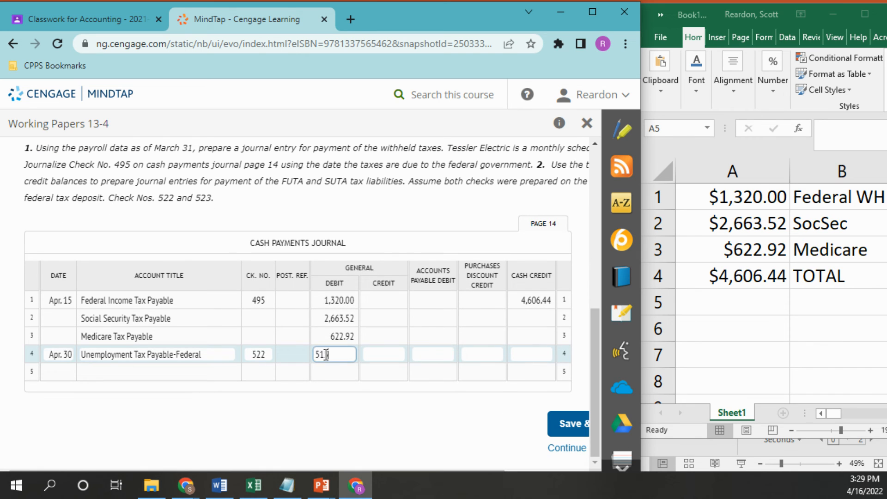
type(".52")
left_click(537, 358)
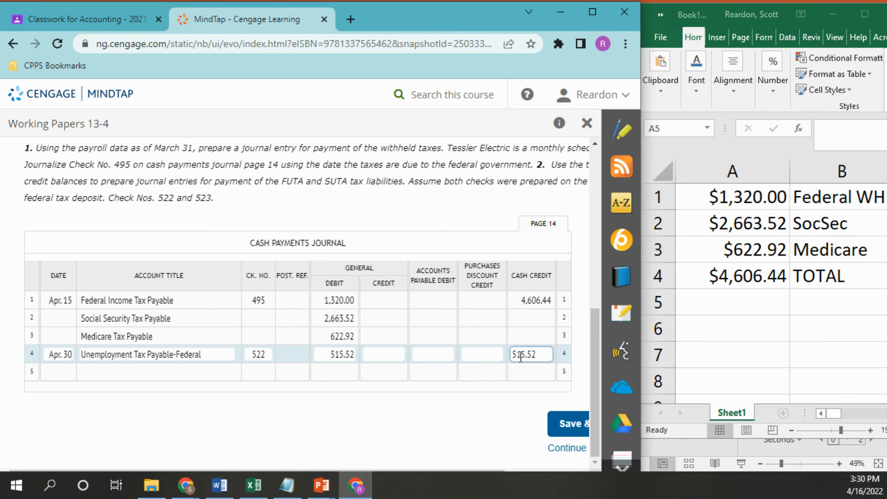
Step: Shorten the line 4 date to 30 by removing the month, and enter 30 as the date on line 5
left_click(72, 367)
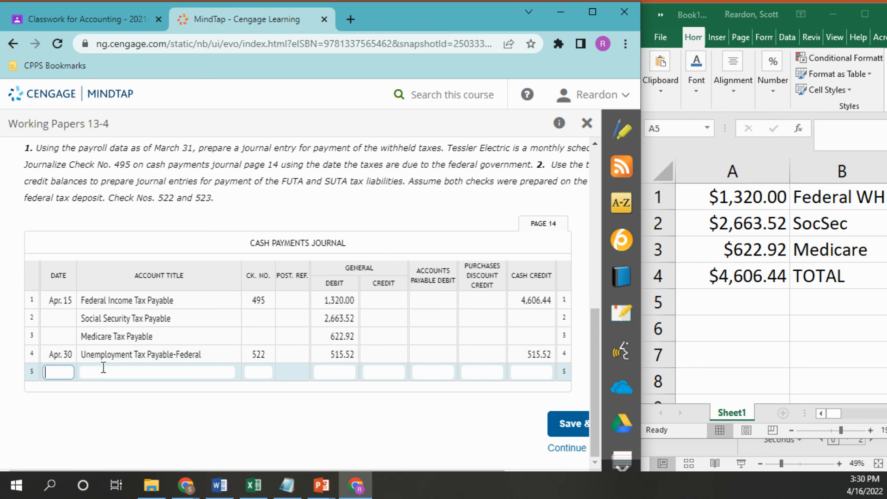
scroll(590, 259, "up", 4)
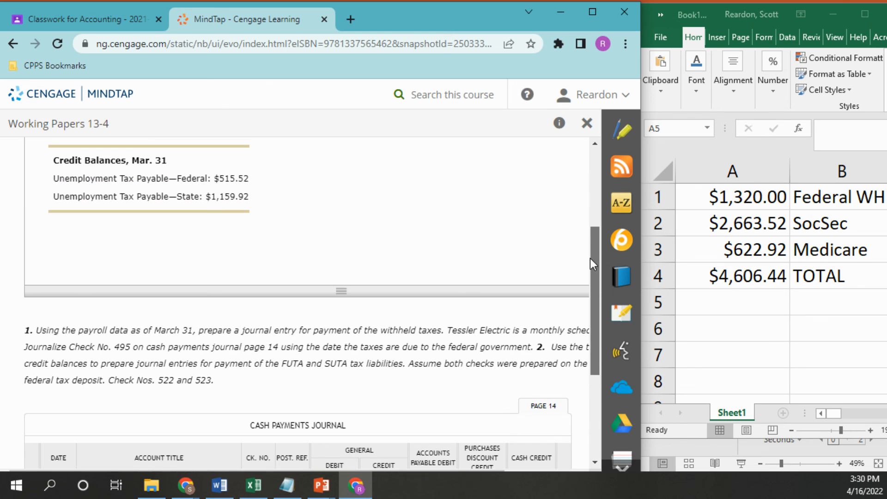
left_click_drag(589, 259, 590, 331)
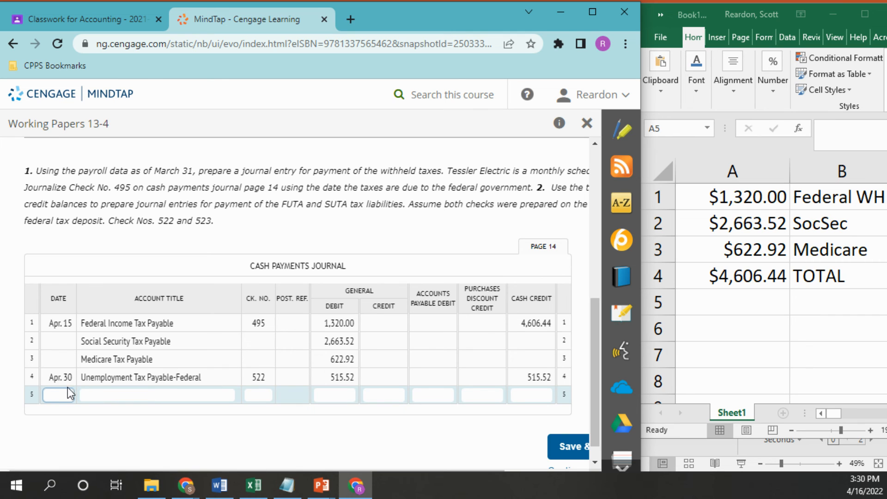
left_click(61, 377)
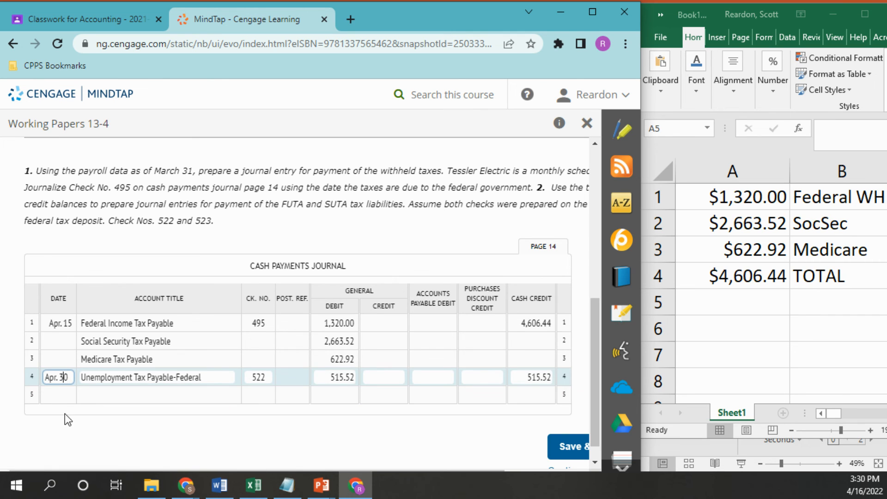
key("BackSpace")
key("BackSpace")
key("BackSpace")
key("BackSpace")
key("BackSpace")
left_click(73, 398)
type("30")
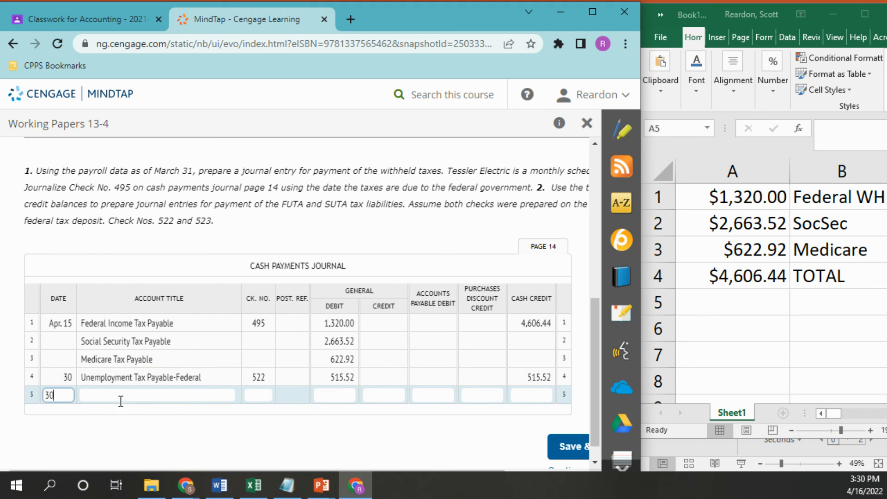
Step: Enter Unemployment Tax Payable - State as the account title and 523 as the check number on line 5
left_click(126, 394)
type("Unemployment Tax Payable - State")
left_click(268, 395)
type("523")
key("Tab")
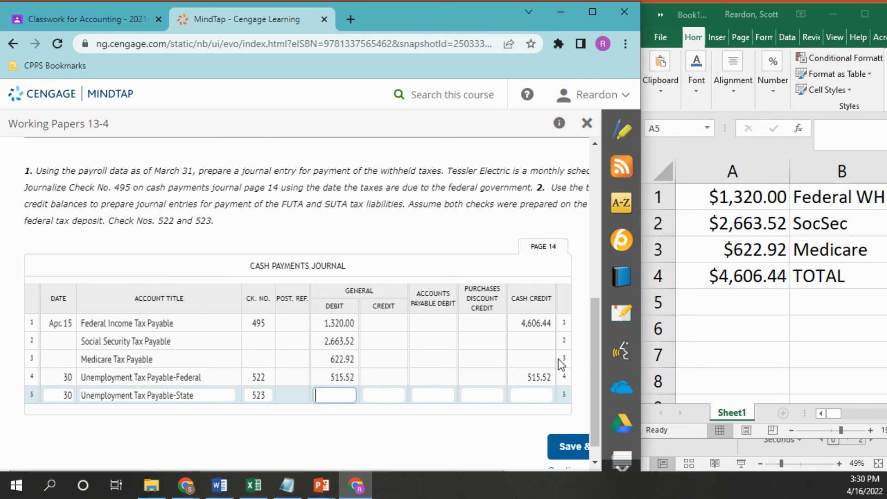
Step: Enter the state unemployment tax balance of 1159.92 as both the general debit and the cash credit on line 5
mouse_move(595, 348)
left_mouse_down()
mouse_move(584, 266)
mouse_move(587, 345)
left_mouse_up()
type("1159.92")
left_click(525, 403)
type("1159.92")
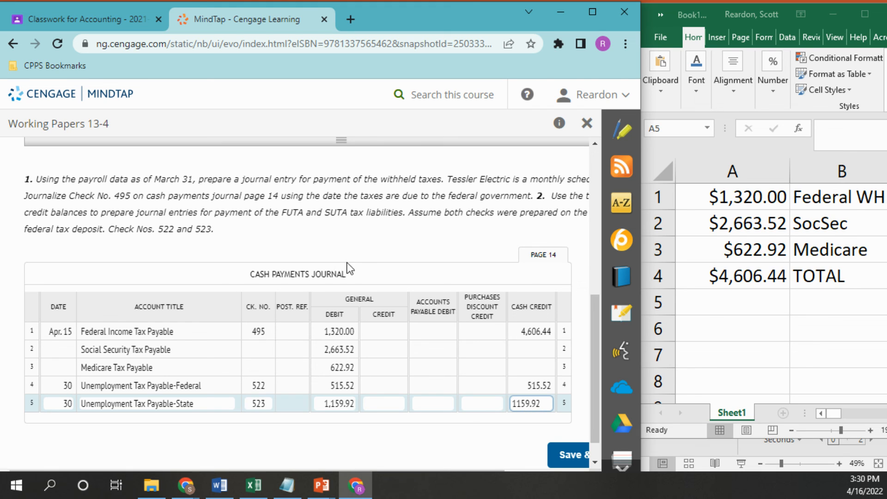
left_click(349, 269)
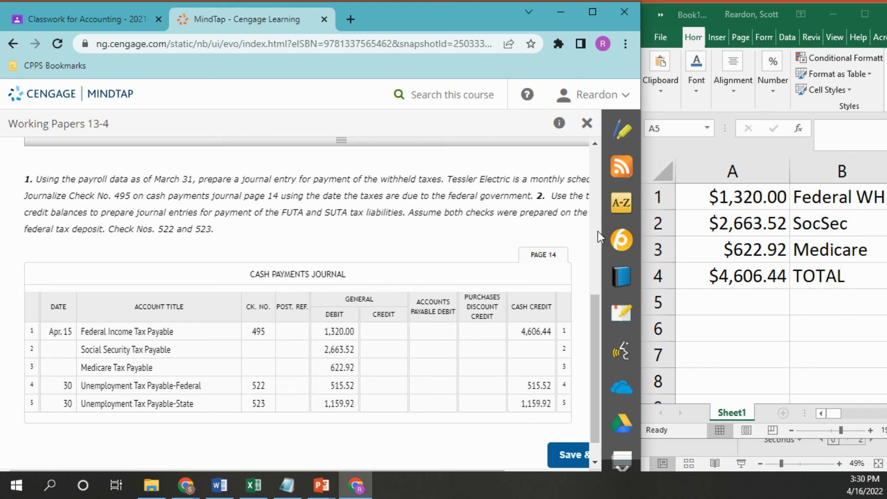
Step: Maximize the browser window and review the journal entries against the problem instructions
left_click(592, 13)
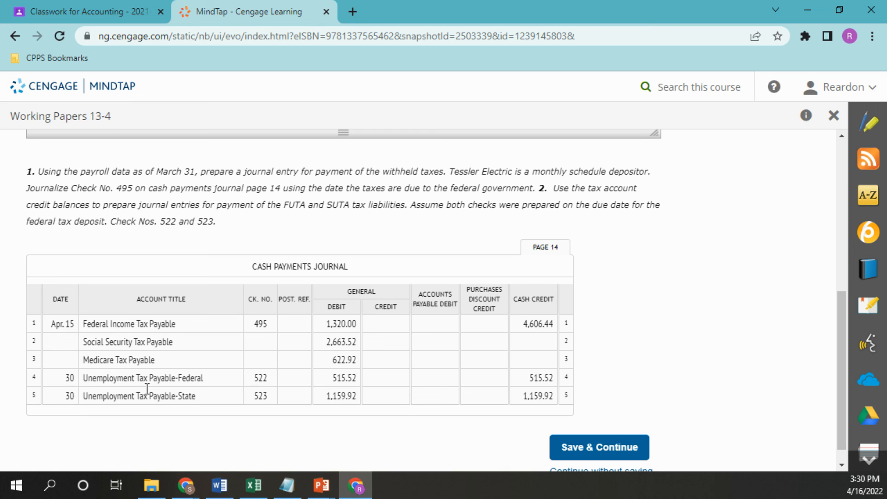
left_click_drag(840, 356, 816, 352)
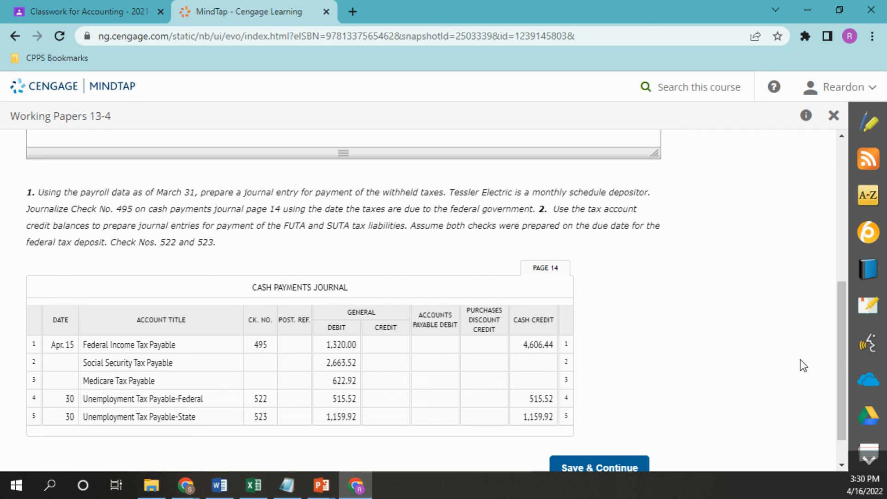
Step: Save the completed cash payments journal page 14, continue to the next question, and look over its payroll data and instructions
scroll(840, 354, "down", 1)
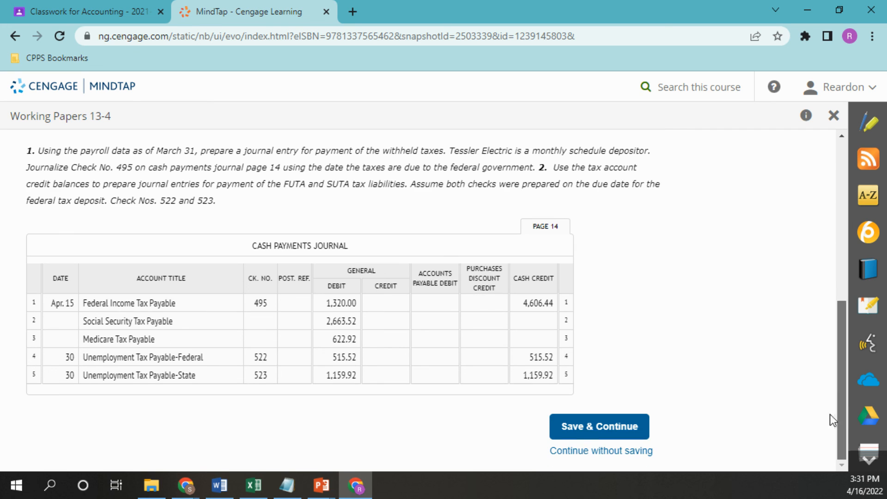
left_click(589, 427)
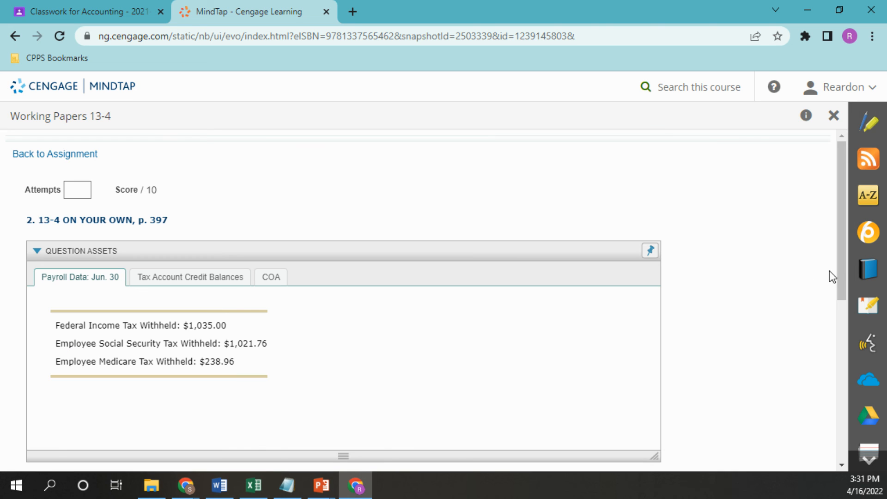
left_click_drag(841, 265, 827, 343)
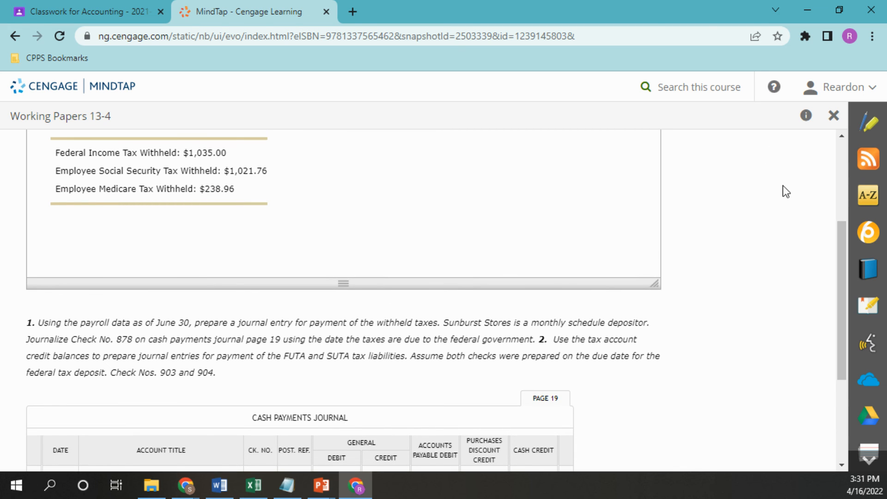
mouse_move(841, 299)
left_mouse_down()
mouse_move(841, 289)
mouse_move(828, 293)
left_mouse_up()
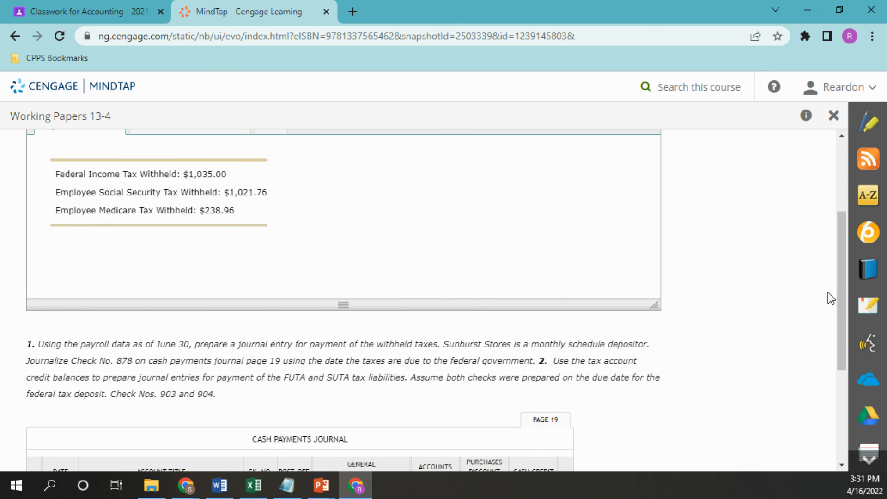
Step: Leave the 13-4 ON YOUR OWN question unanswered and return to the Working Papers 13-4 question list
left_click(834, 116)
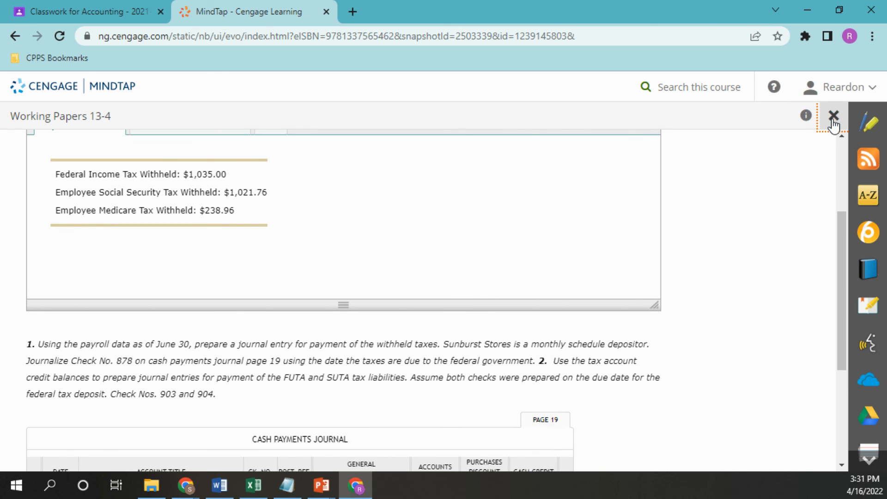
left_click(142, 310)
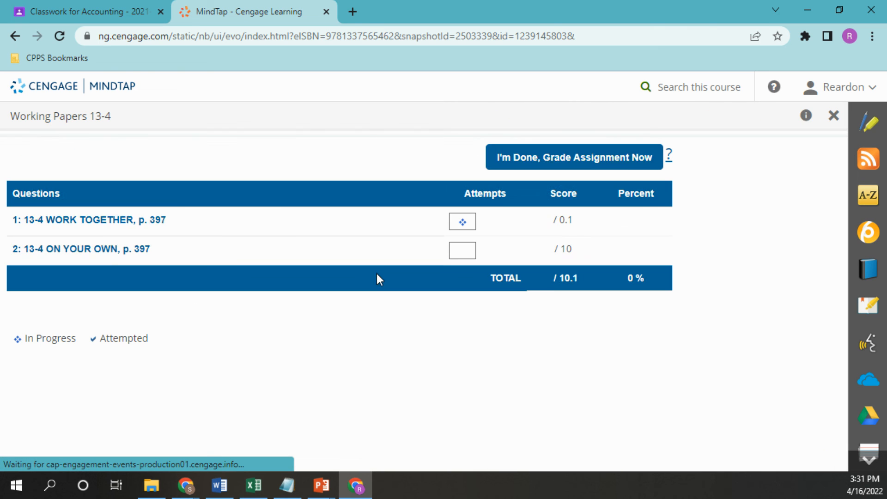
left_click(92, 226)
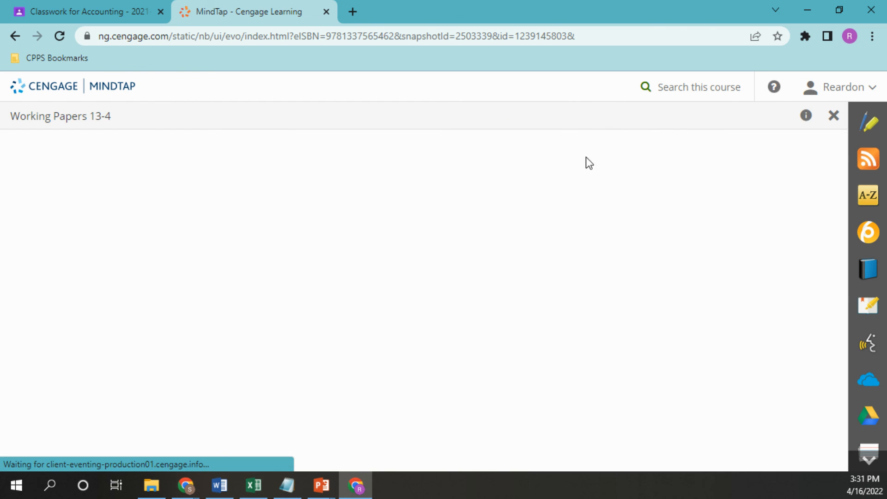
left_click(835, 118)
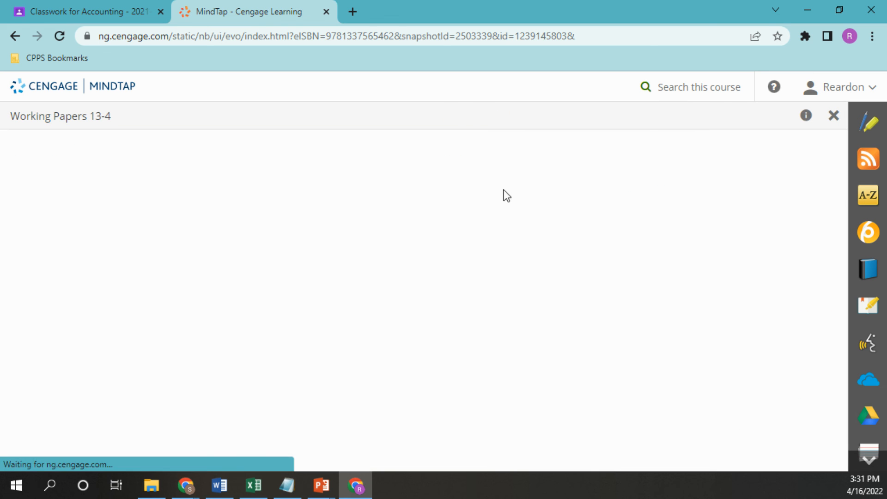
Step: Submit the Working Papers 13-4 assignment for grading, proceeding despite the unanswered question
left_click(512, 158)
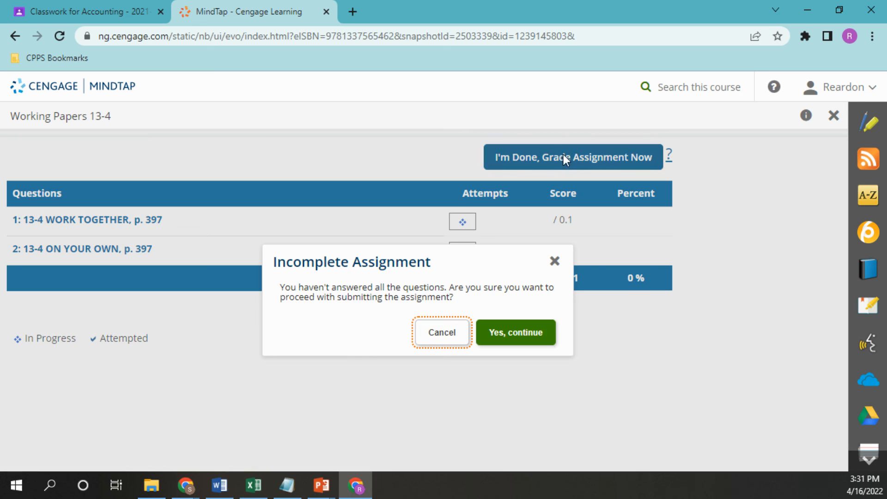
left_click(498, 342)
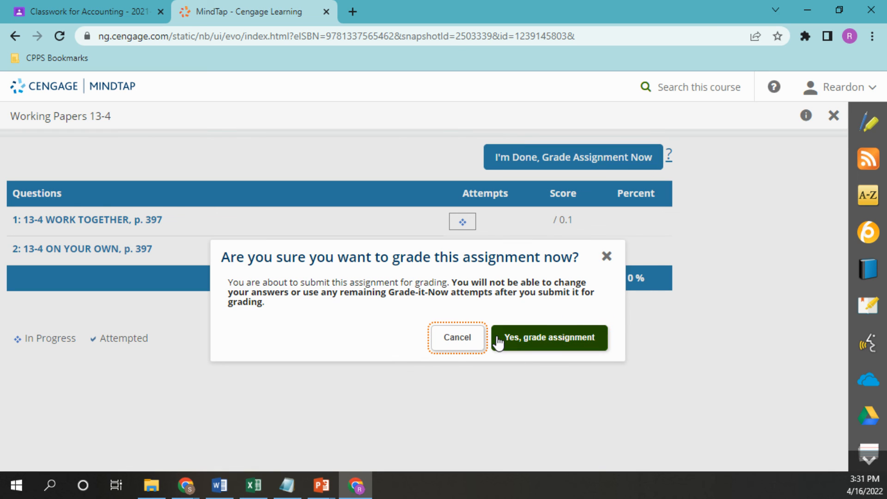
left_click(548, 342)
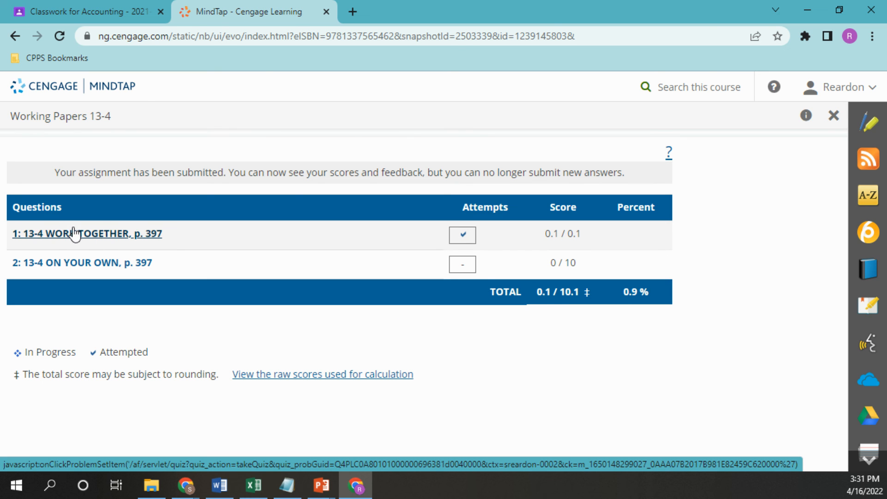
Step: Open the graded 13-4 WORK TOGETHER question and compare the submitted journal entries with the solution
left_click(74, 233)
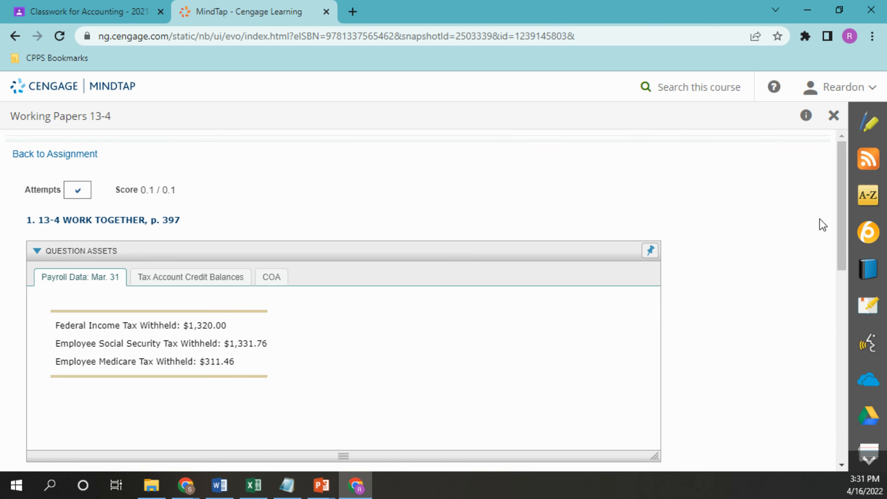
left_click_drag(844, 236, 791, 440)
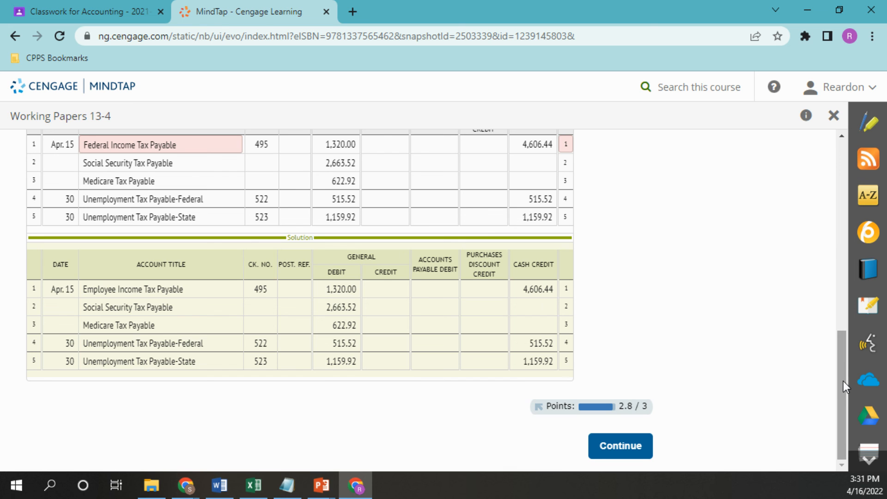
left_click_drag(844, 376, 842, 350)
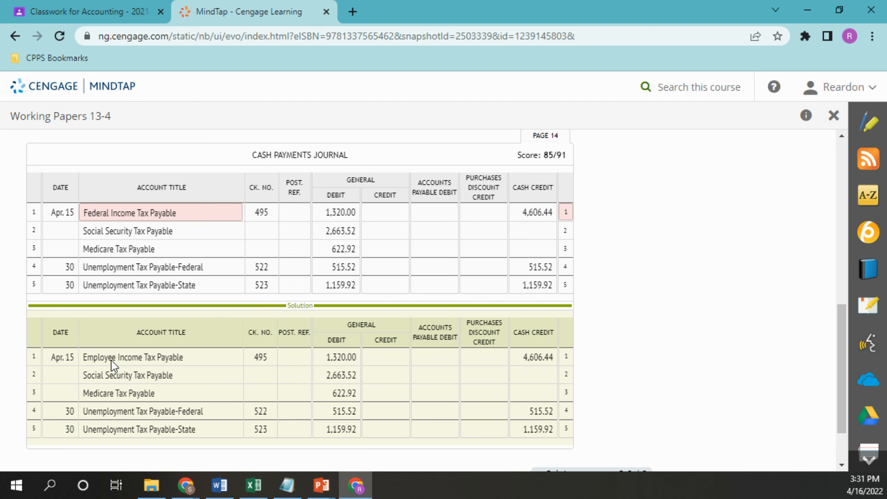
left_click_drag(842, 326, 839, 358)
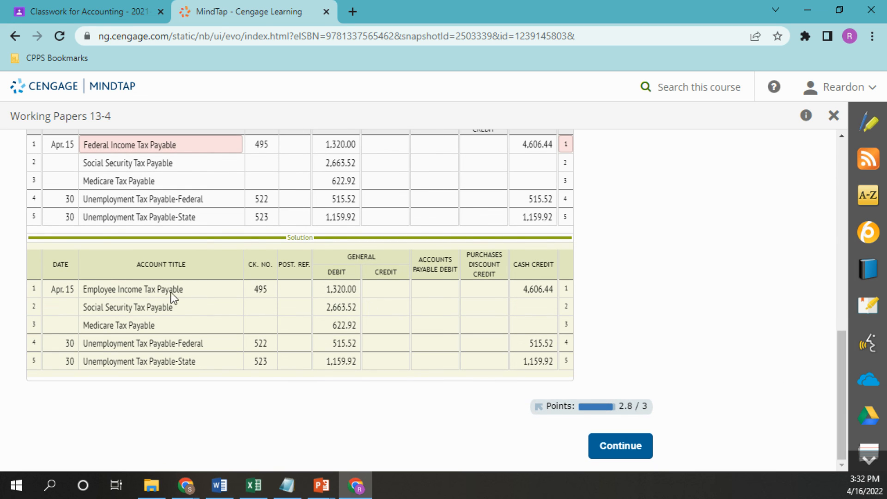